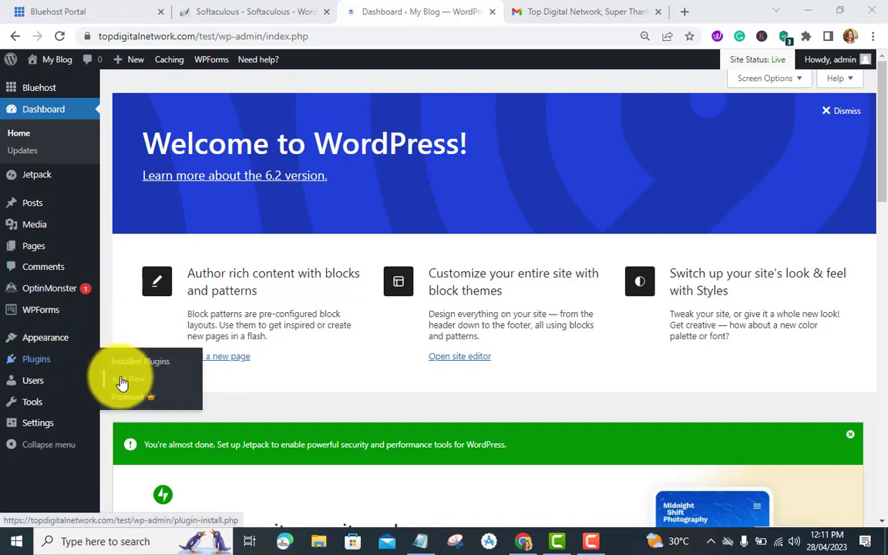
- Go to Plugins > Add New to reach the Add Plugins directory page
left_click(123, 384)
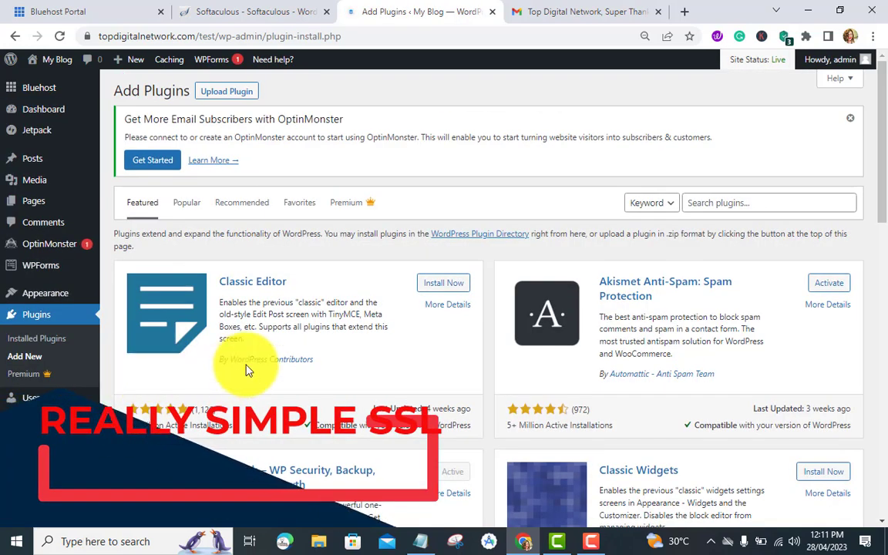
- Search the plugin directory for 'really', then install and activate Really Simple SSL
left_click(743, 204)
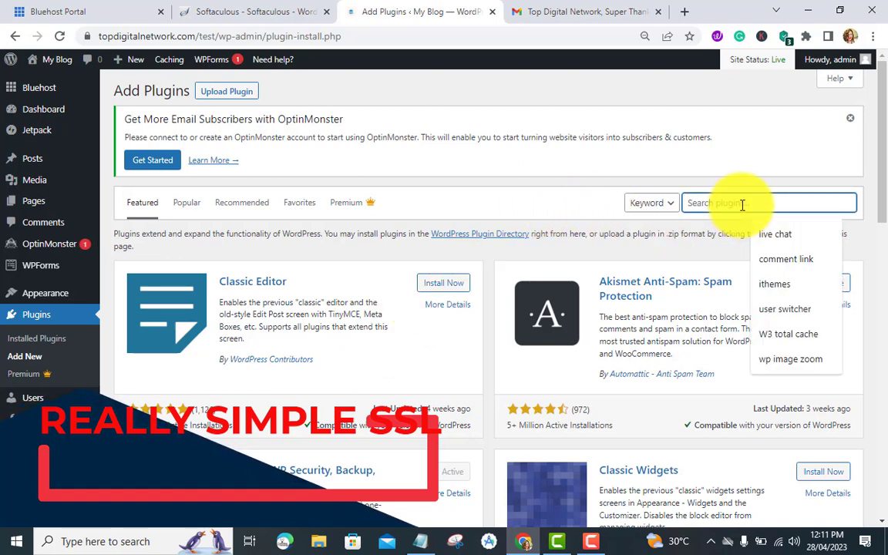
type("really simple ssl")
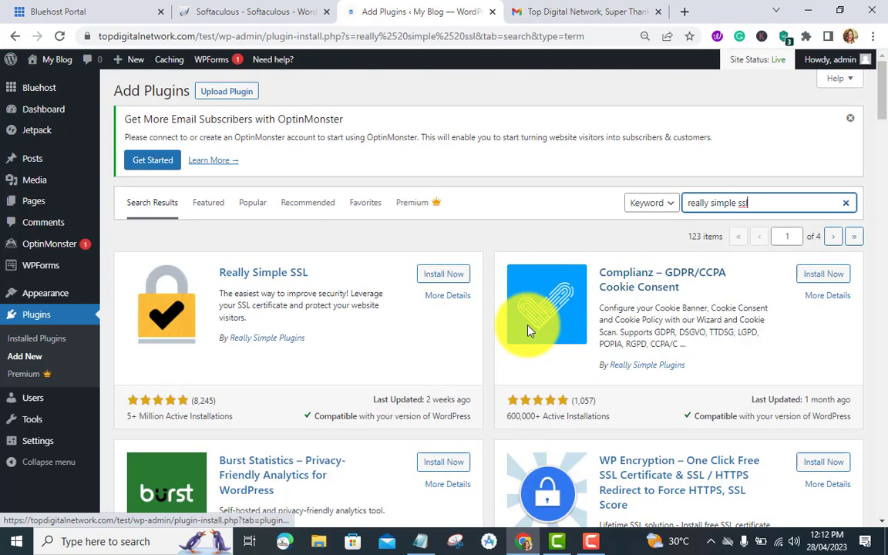
left_click(445, 273)
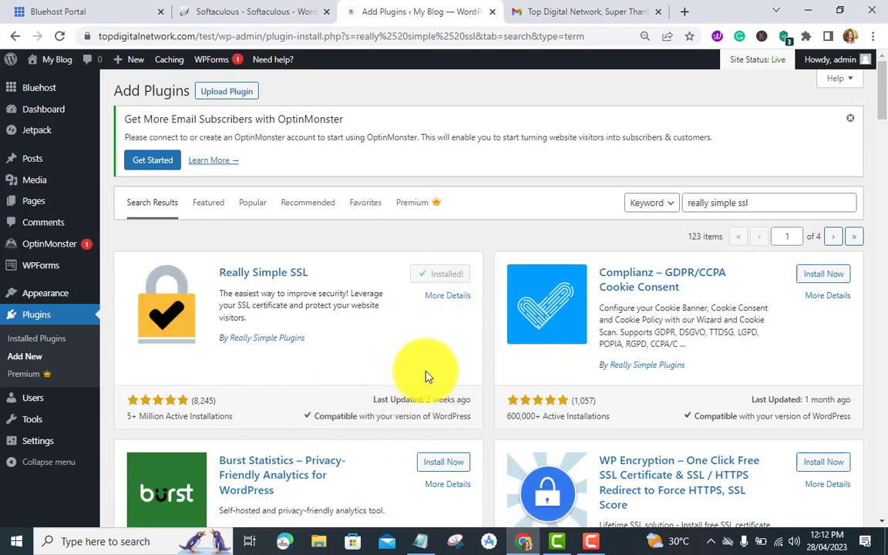
left_click(441, 276)
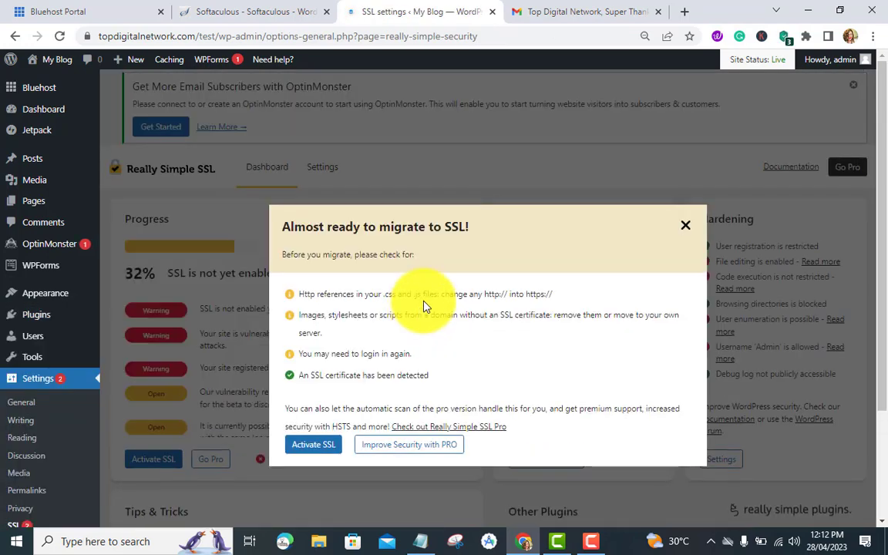
- Activate SSL, enable hardening, install Burst Statistics and Complianz, then go to the dashboard
left_click(315, 446)
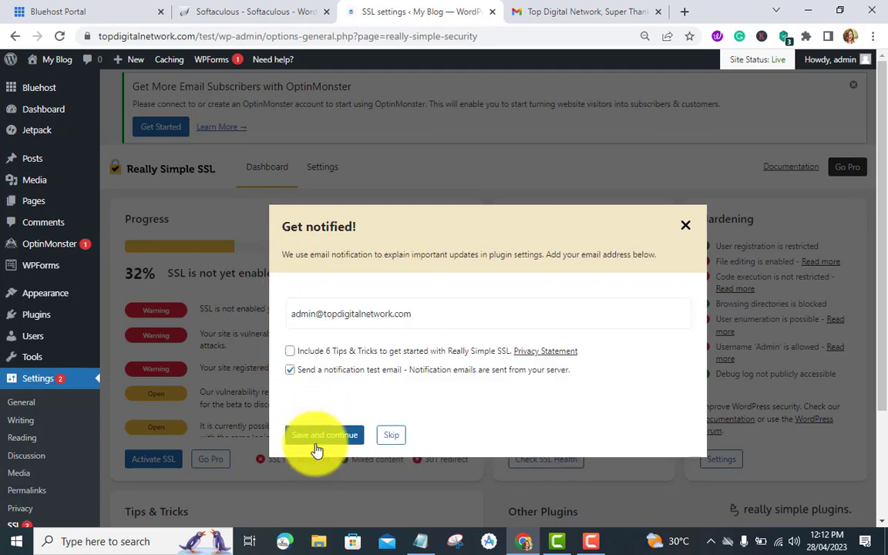
left_click(322, 437)
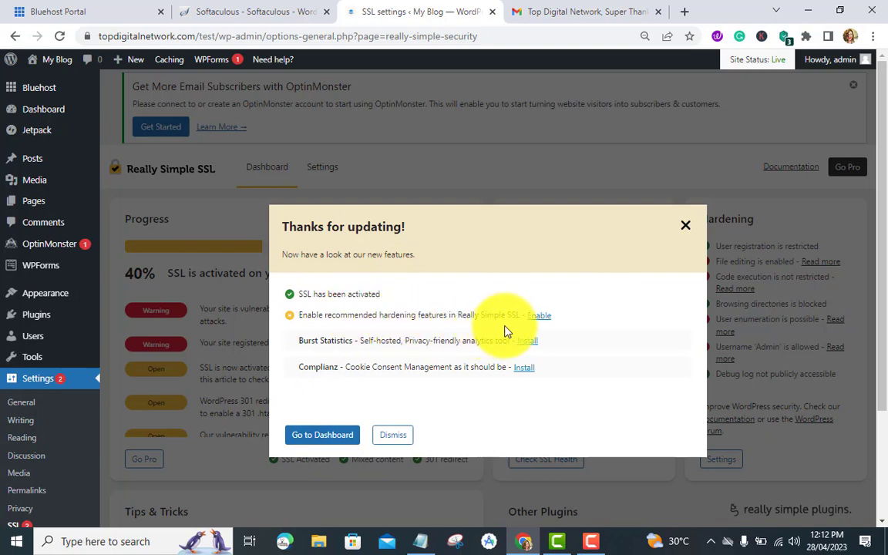
left_click(539, 316)
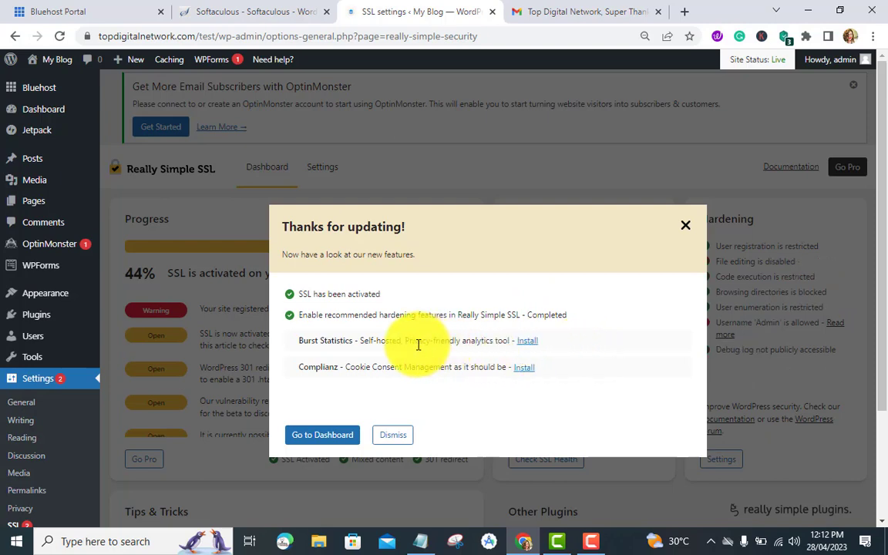
left_click(527, 342)
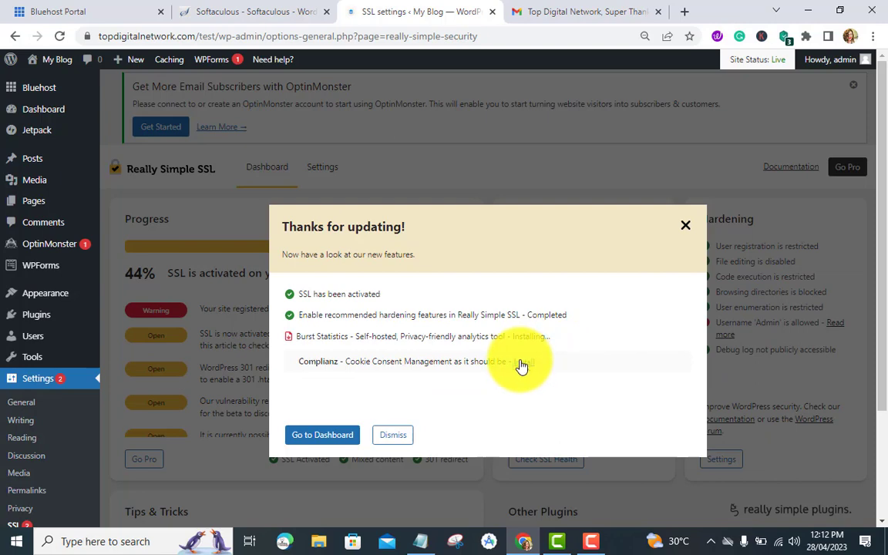
left_click(523, 363)
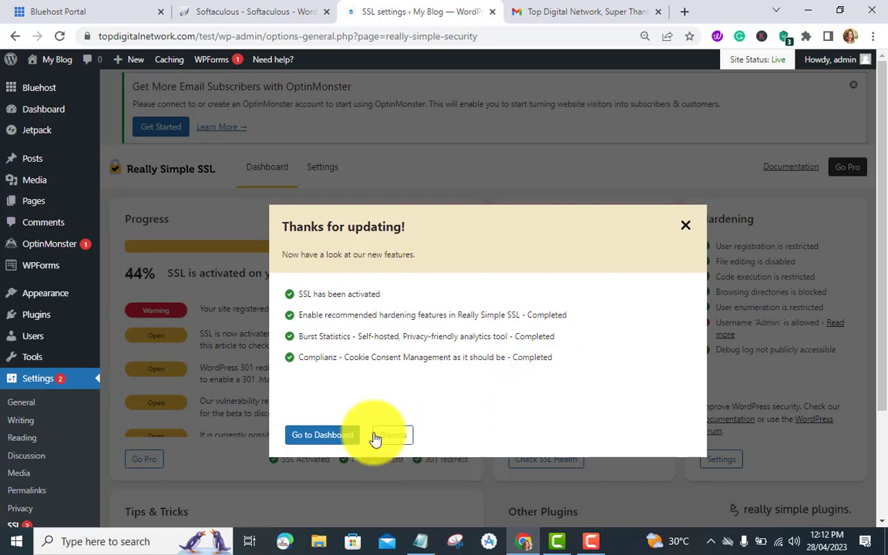
left_click(342, 436)
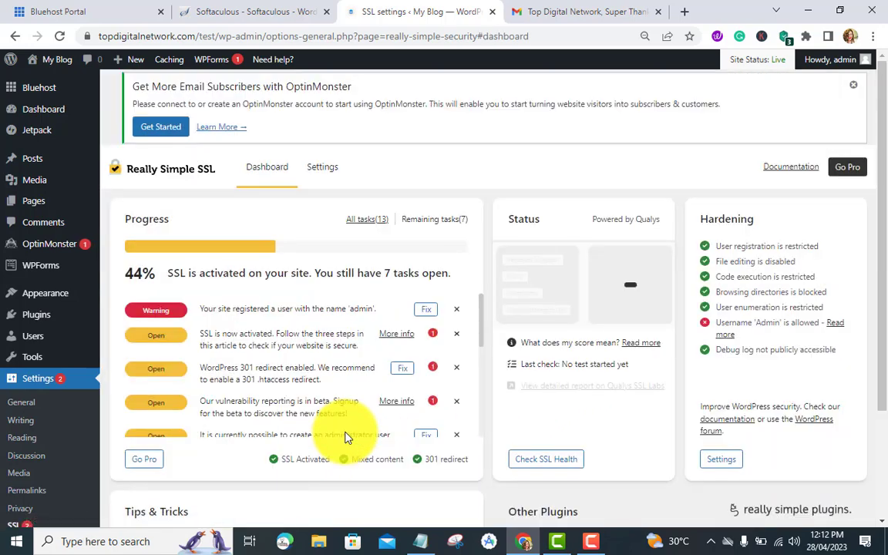
scroll(327, 327, "down", 2)
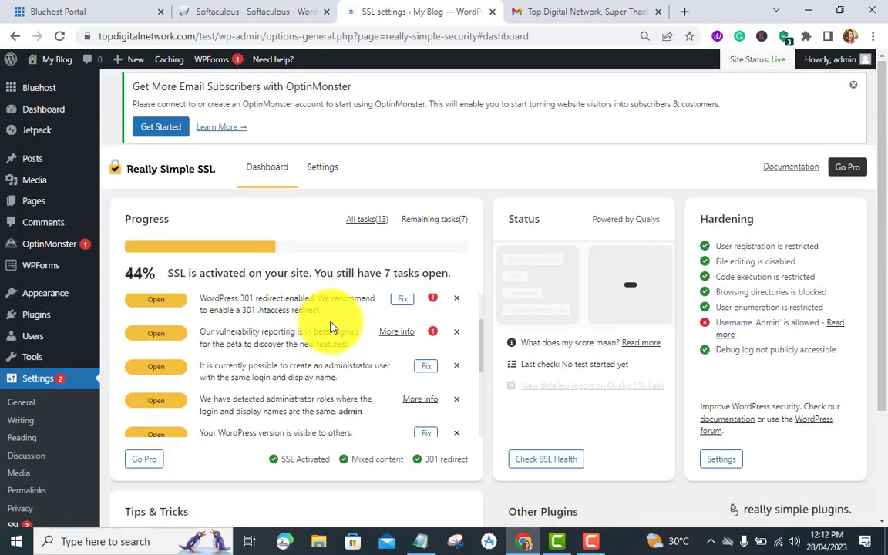
scroll(333, 327, "up", 2)
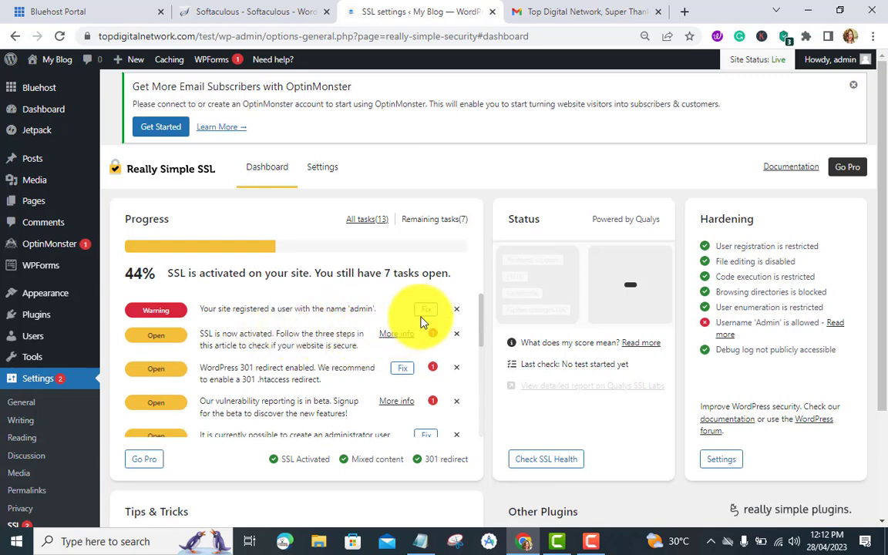
scroll(297, 357, "down", 2)
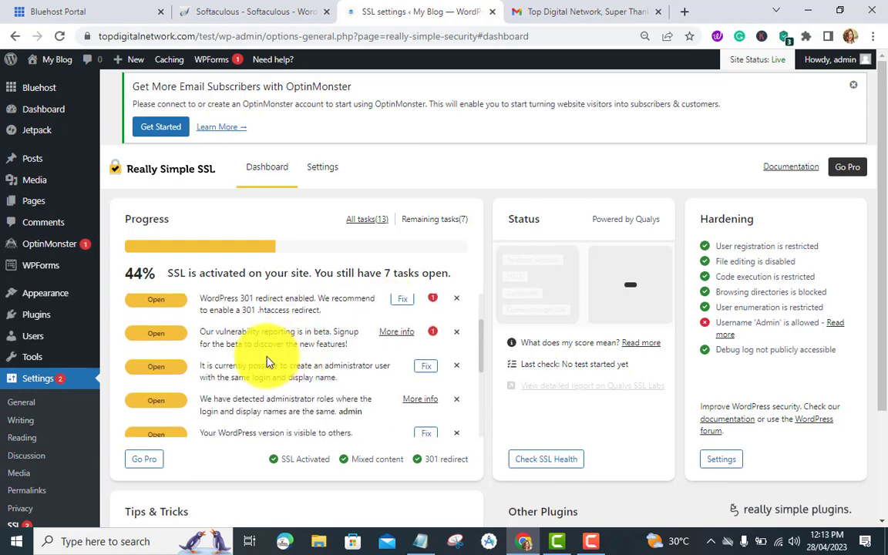
scroll(269, 363, "down", 5)
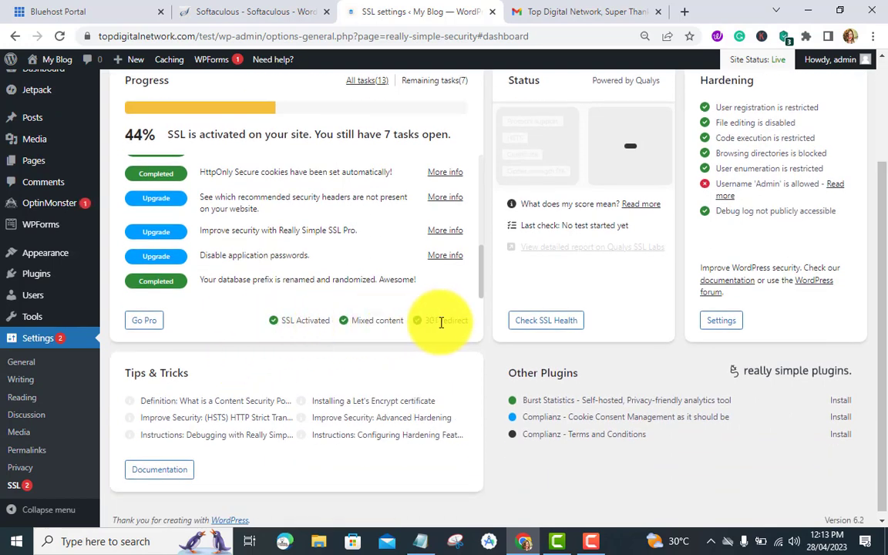
scroll(316, 341, "up", 2)
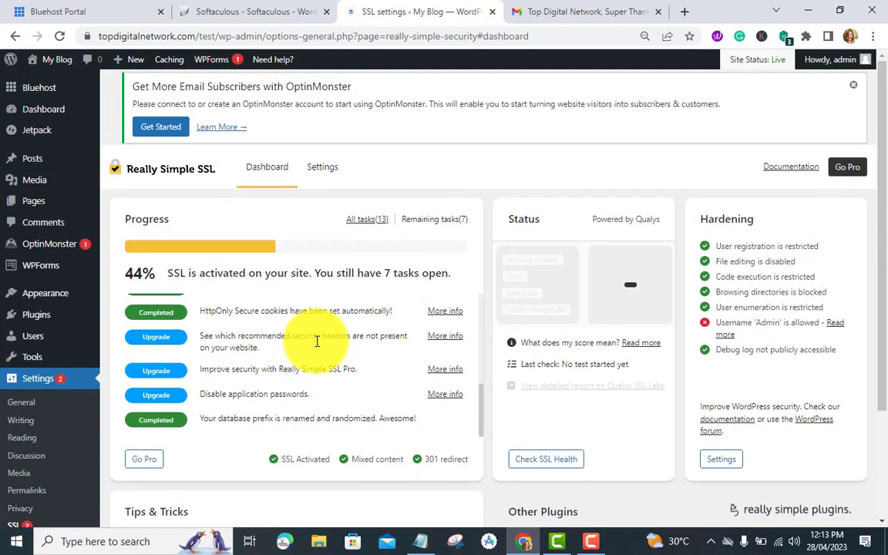
scroll(287, 272, "down", 3)
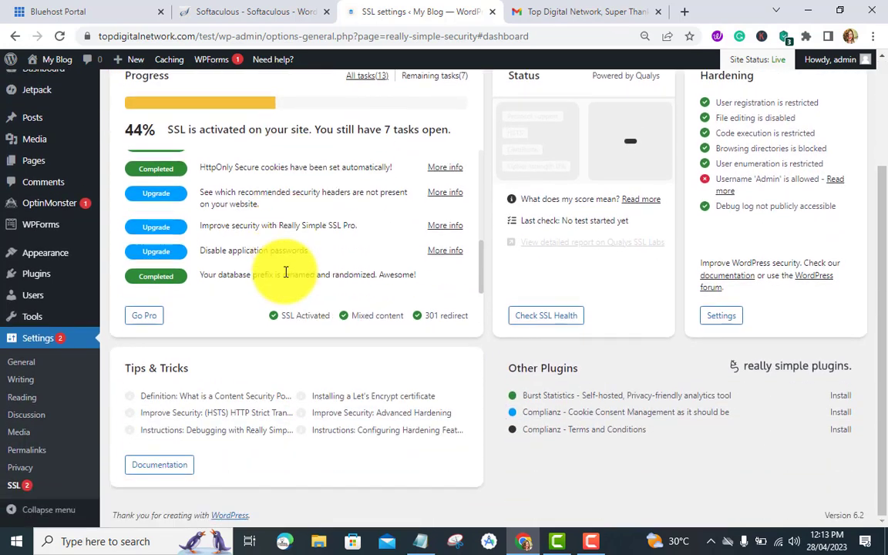
scroll(287, 272, "up", 1)
scroll(287, 271, "up", 3)
scroll(298, 257, "down", 2)
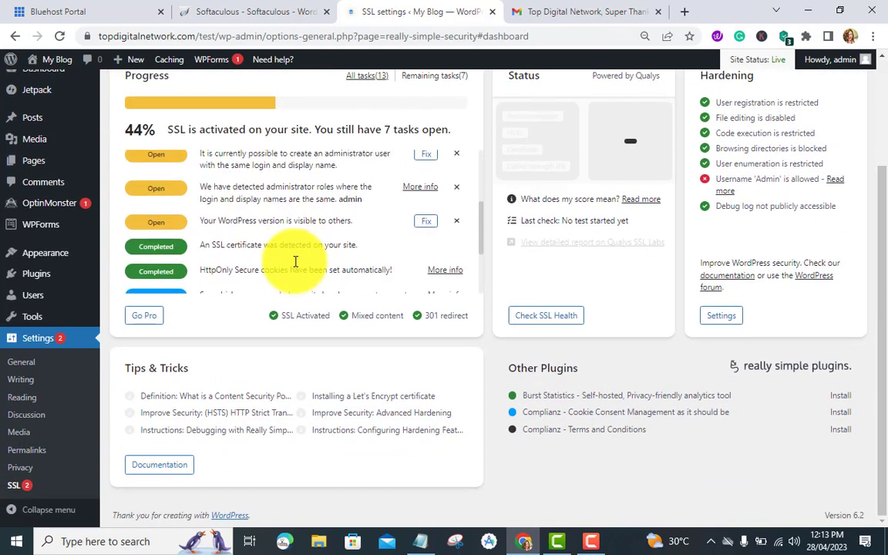
scroll(295, 262, "down", 3)
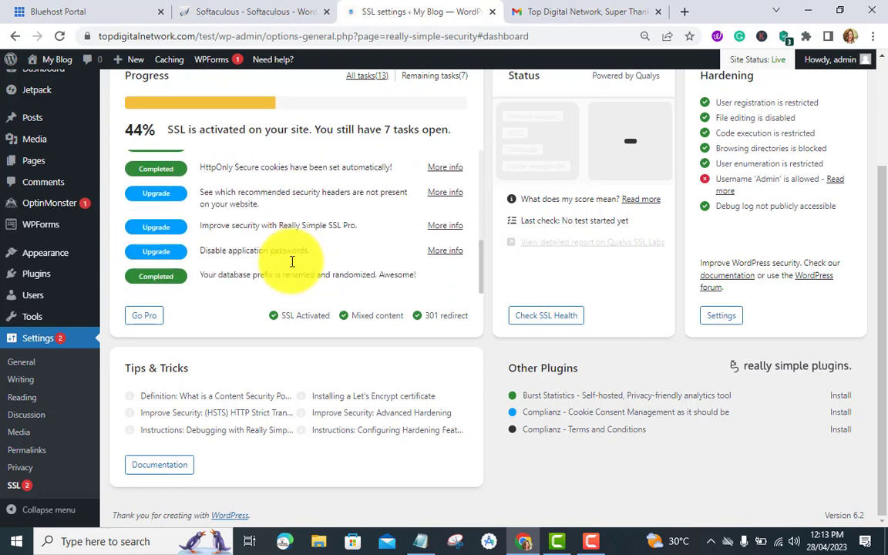
left_click(68, 286)
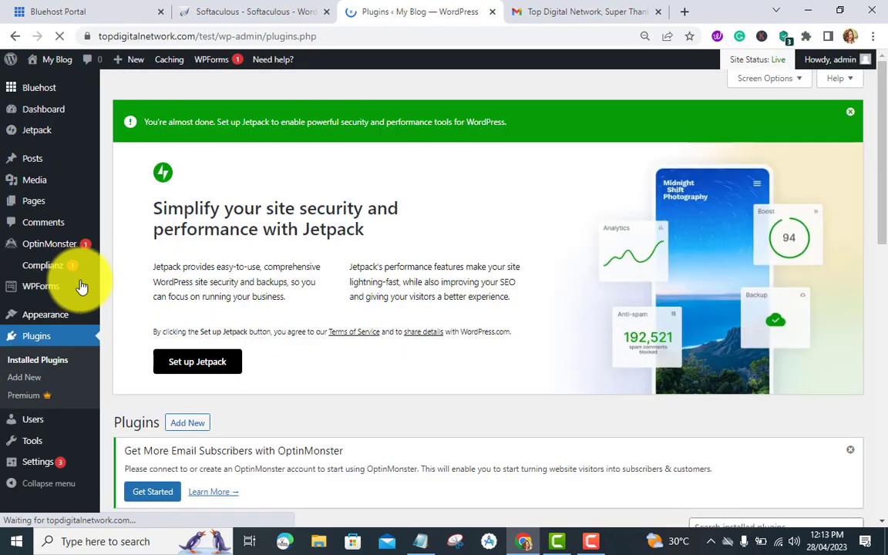
- Deactivate Really Simple SSL in the Installed Plugins list, keeping HTTPS
scroll(310, 309, "down", 3)
scroll(310, 308, "down", 4)
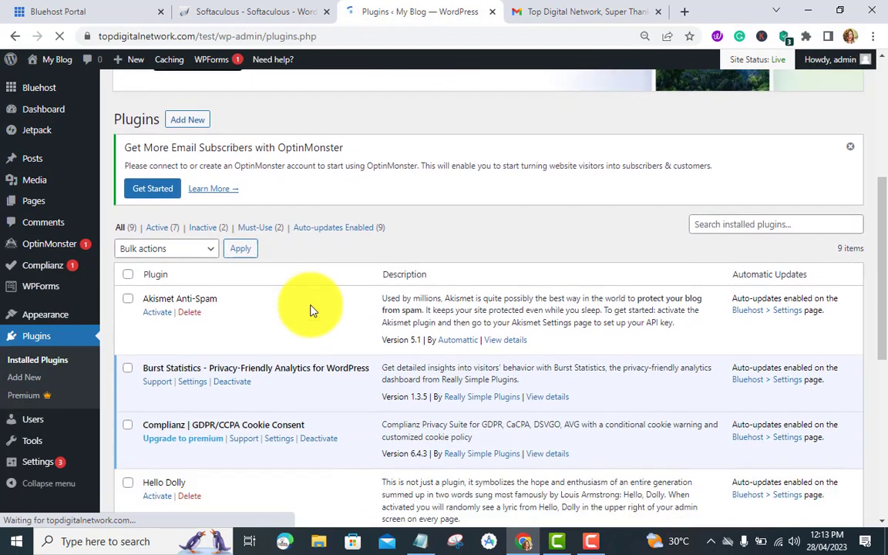
scroll(310, 311, "down", 3)
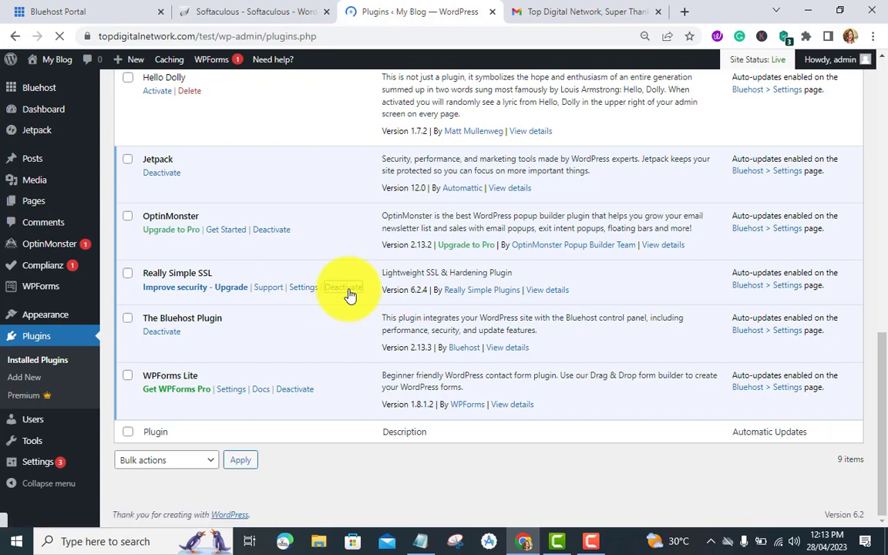
left_click(344, 289)
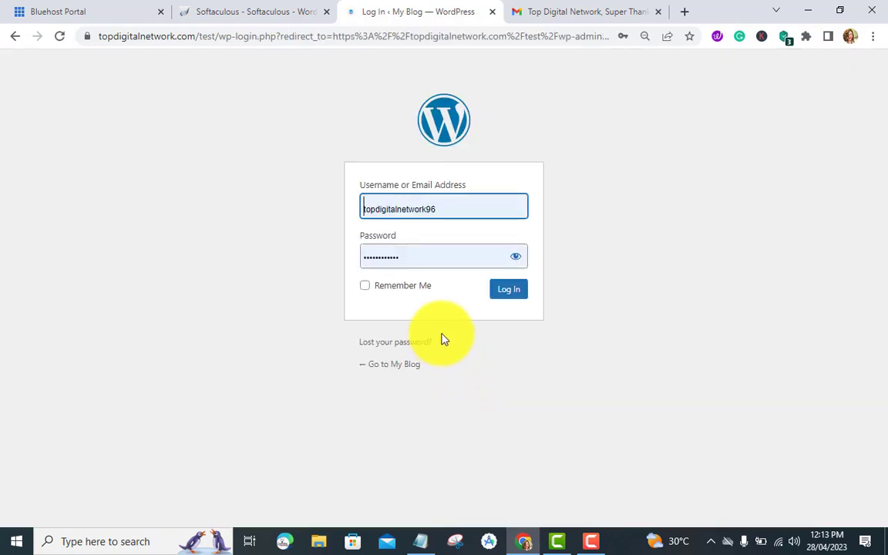
- Replace the login form's username with the admin username and paste in the account password
left_click(589, 543)
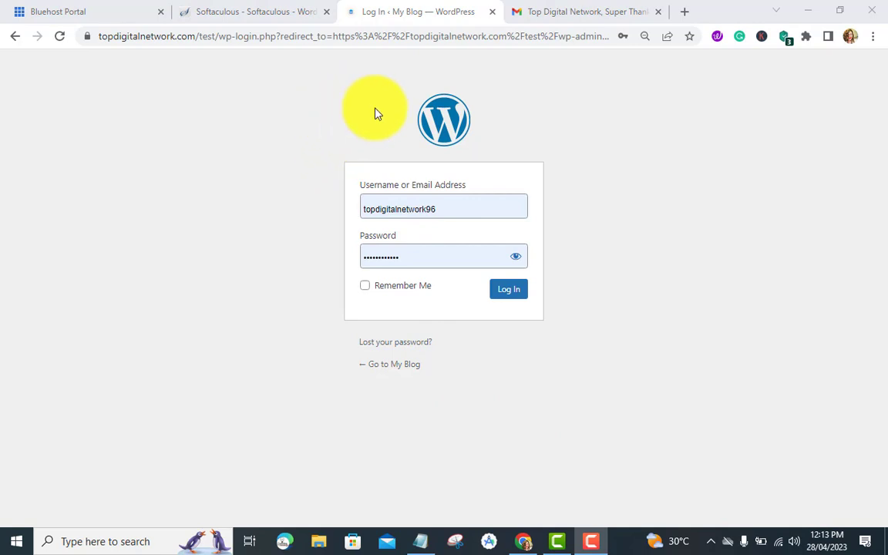
left_click(390, 151)
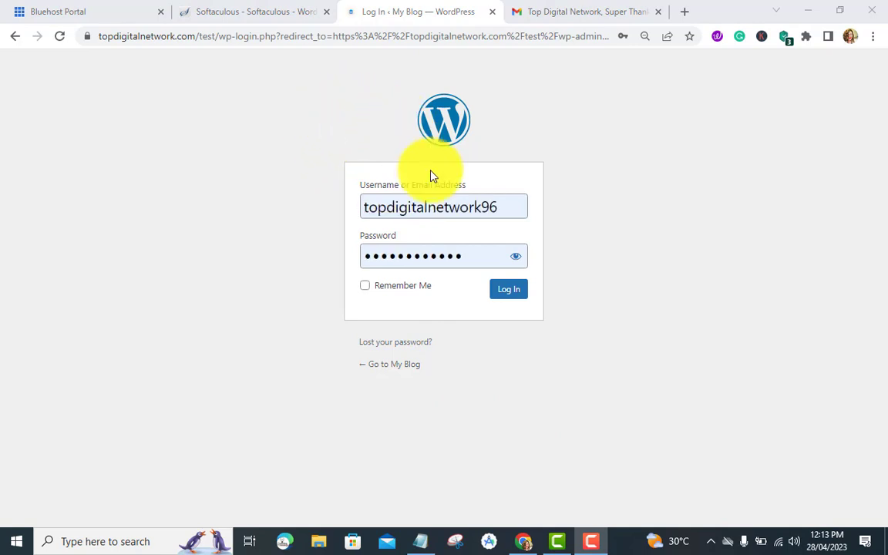
left_click(502, 205)
double_click(504, 206)
key("BackSpace")
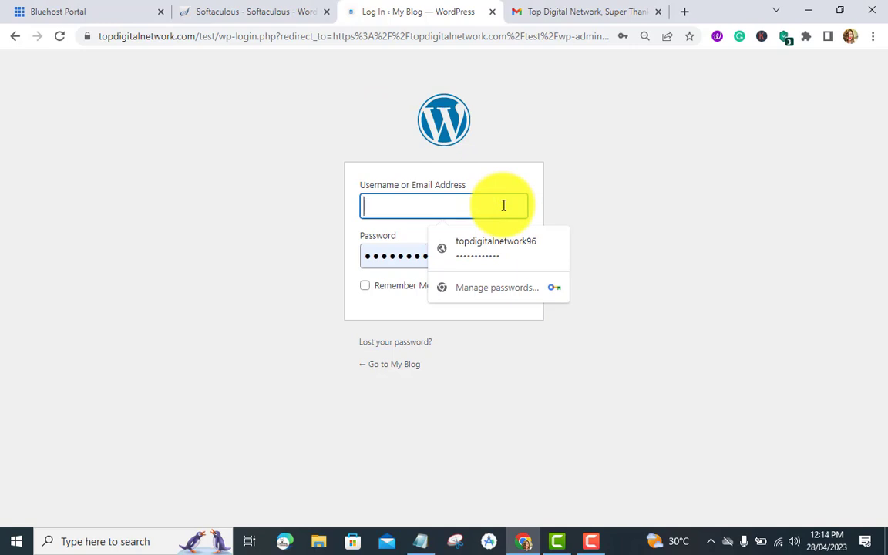
type("admin")
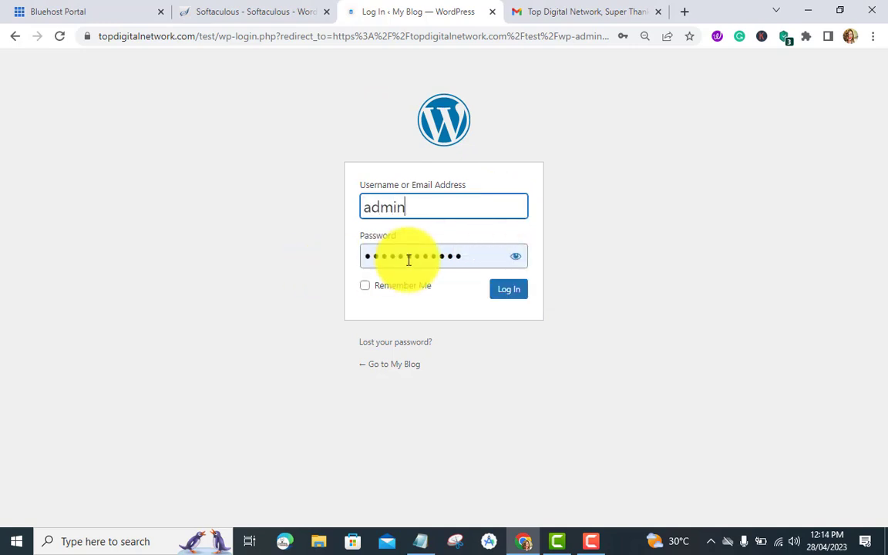
double_click(421, 260)
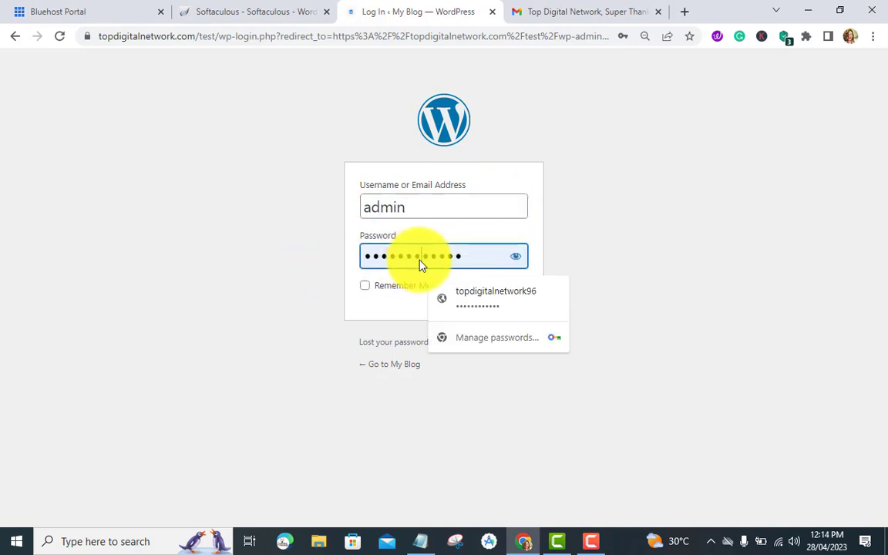
key("BackSpace")
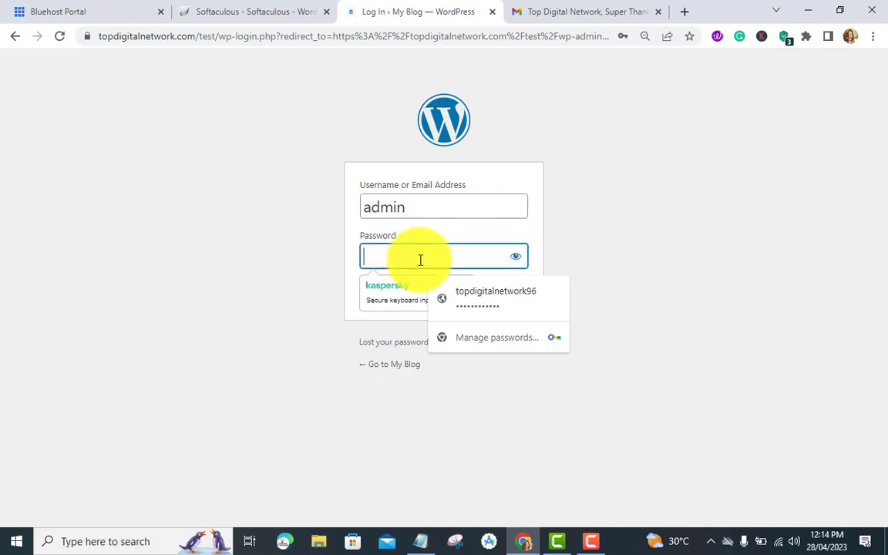
key("ctrl+v")
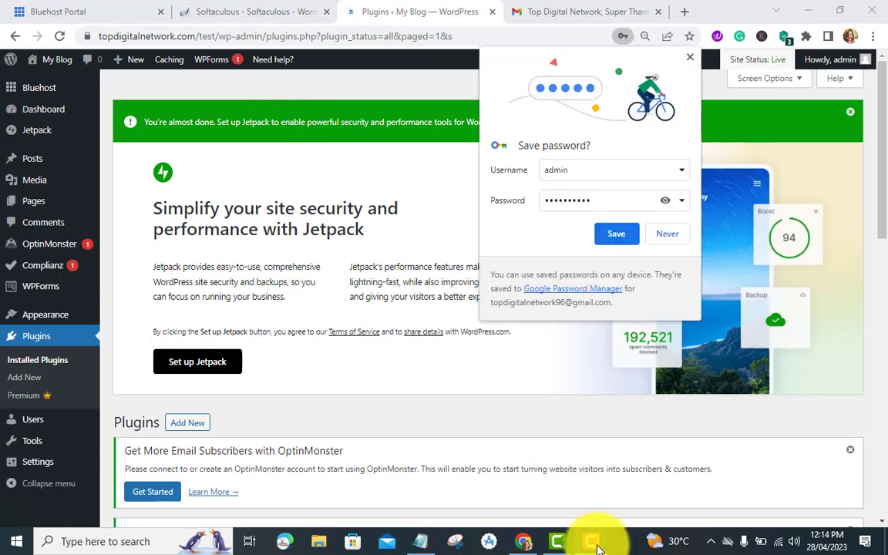
- Dismiss Chrome's save-password prompt and go to Plugins > Add New
left_click(359, 110)
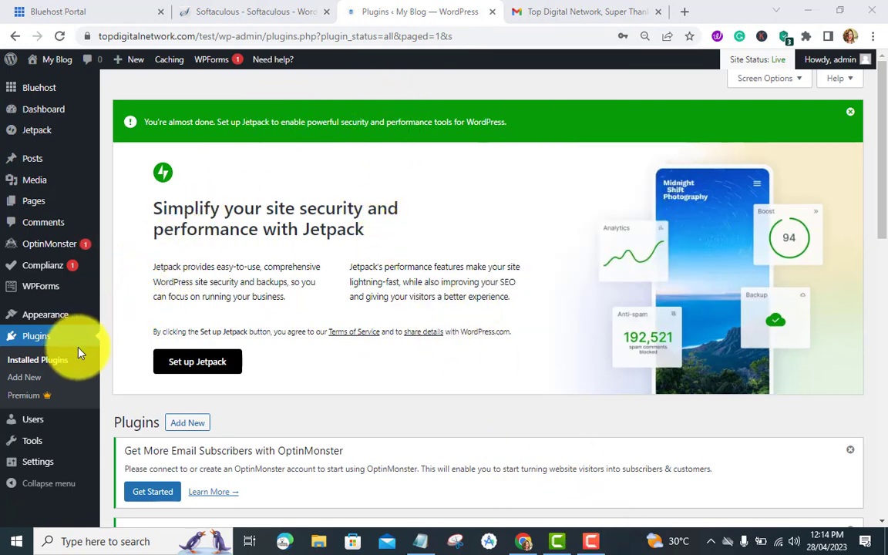
scroll(199, 331, "down", 4)
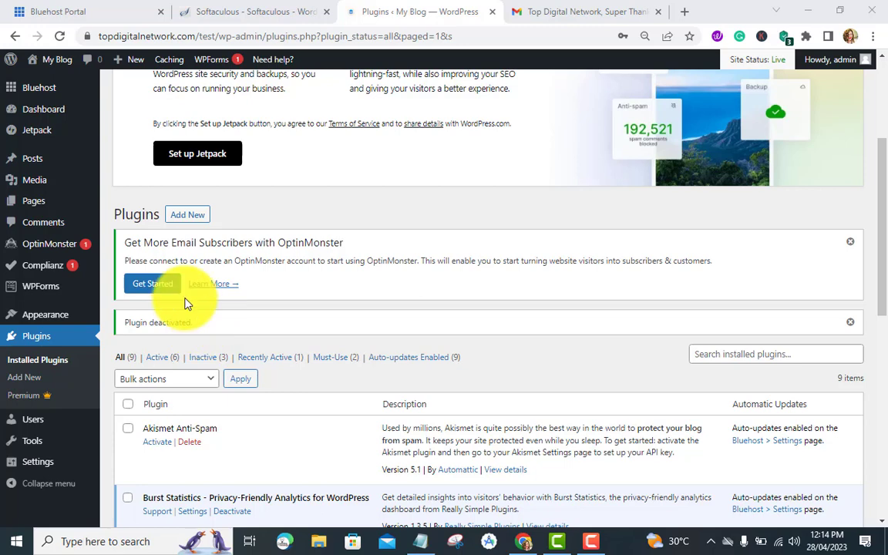
left_click(188, 219)
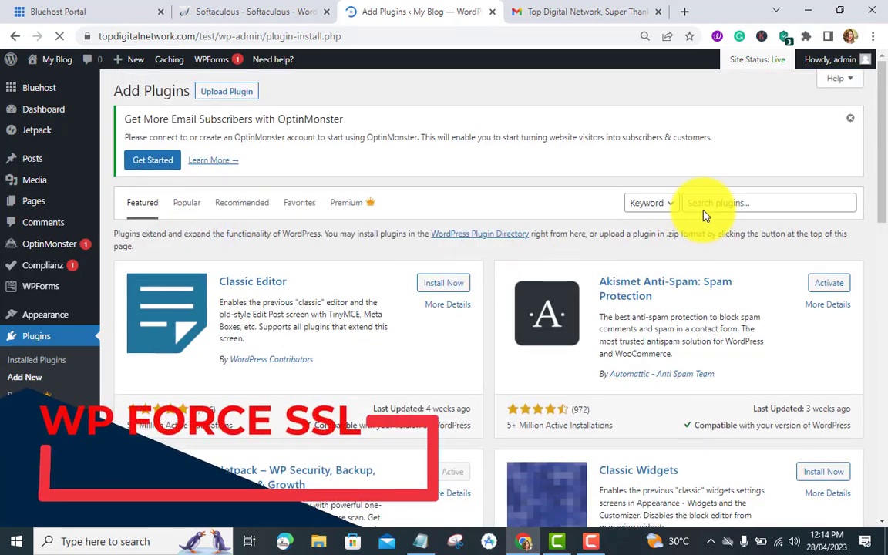
- Search 'wp force ssl', then install and activate WP Force SSL & HTTPS SSL Redirect
left_click(704, 208)
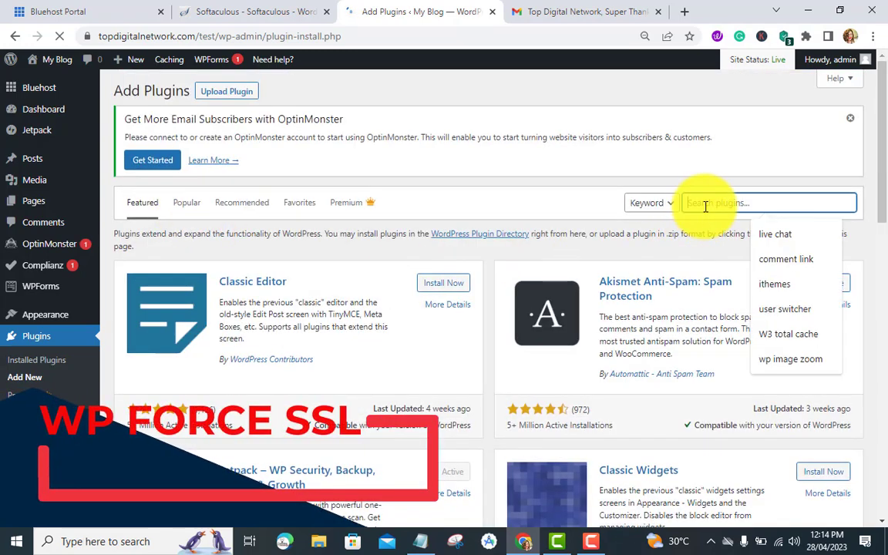
type("wp")
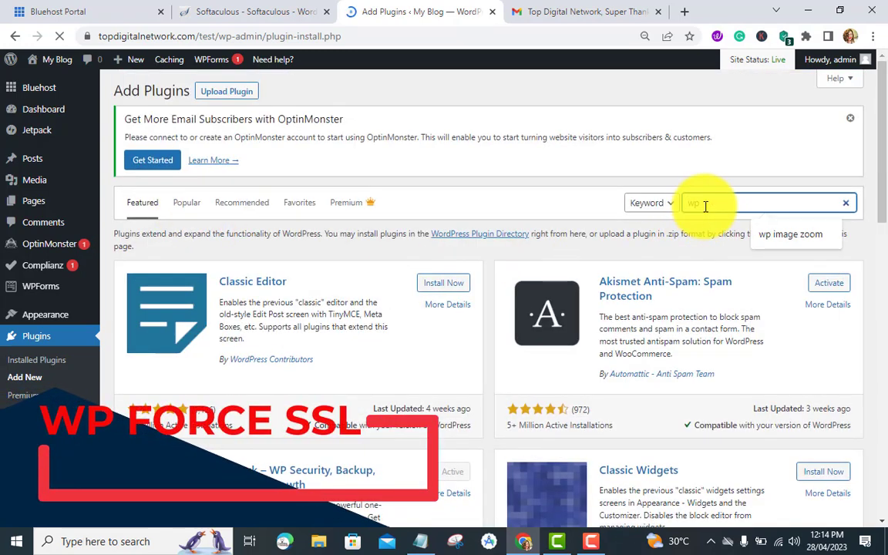
type(" force")
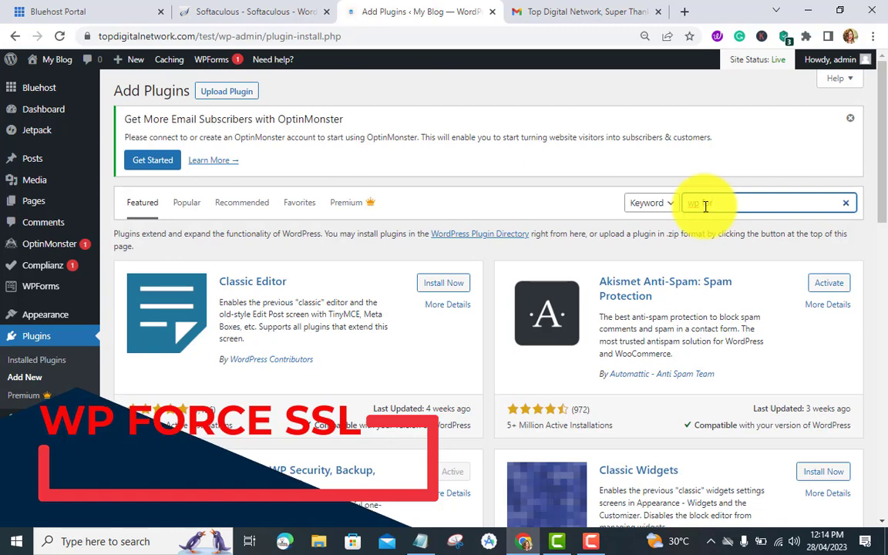
type(" ssl")
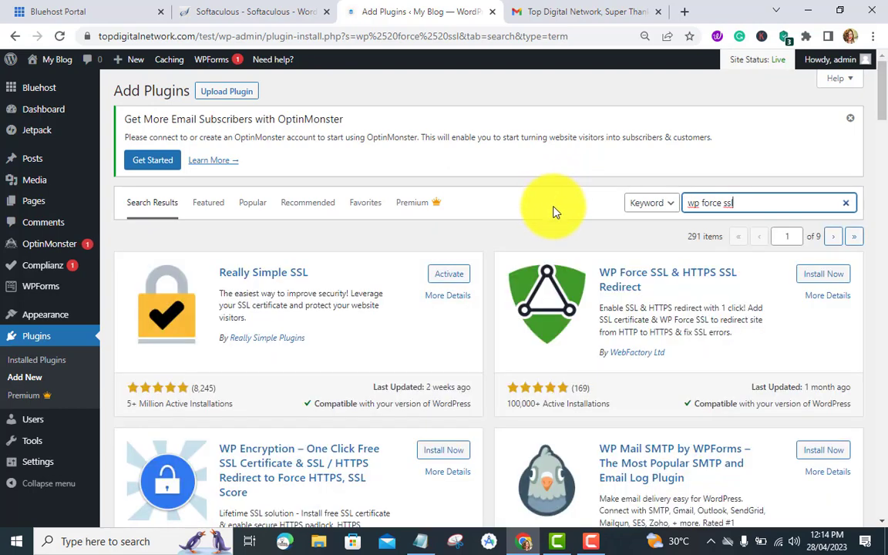
scroll(553, 209, "down", 1)
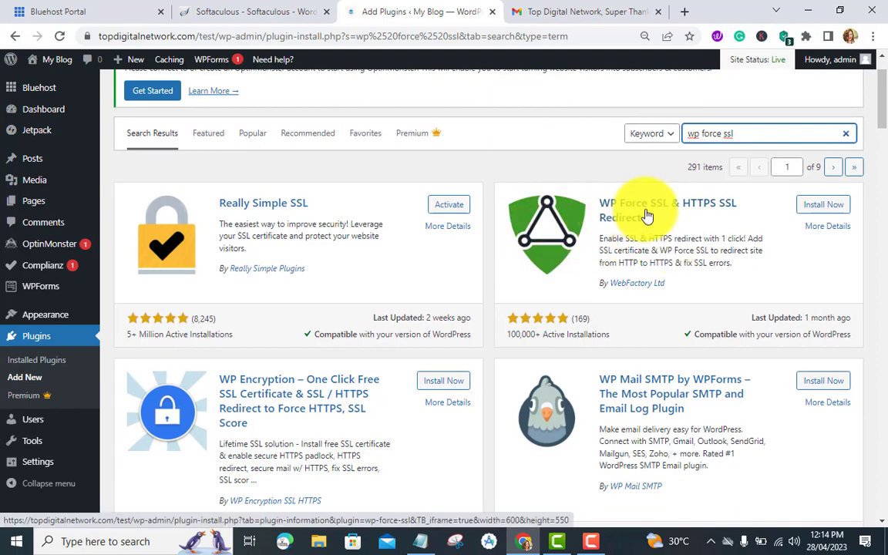
scroll(544, 333, "down", 3)
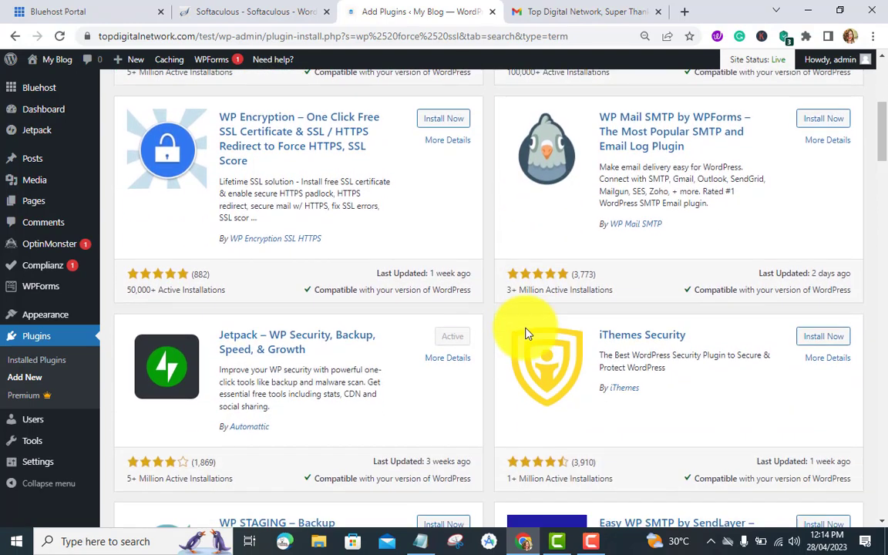
scroll(527, 334, "down", 3)
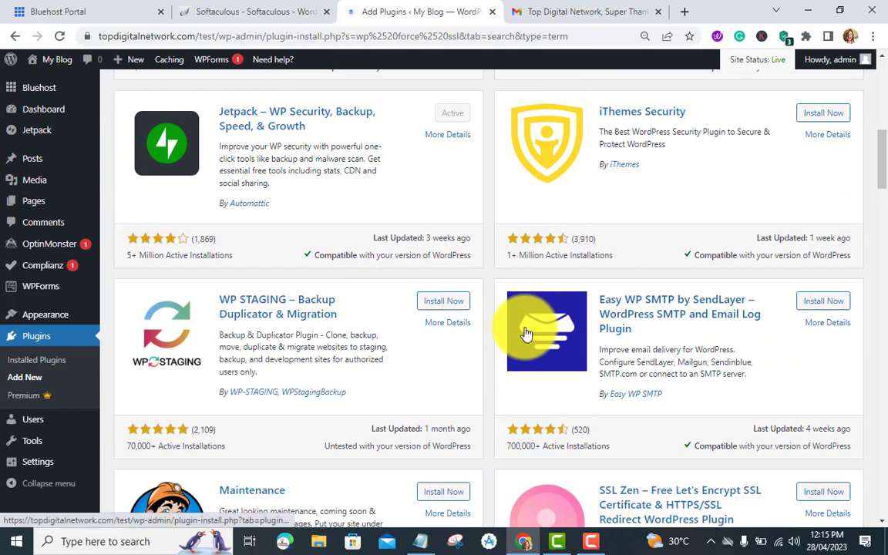
scroll(525, 333, "up", 6)
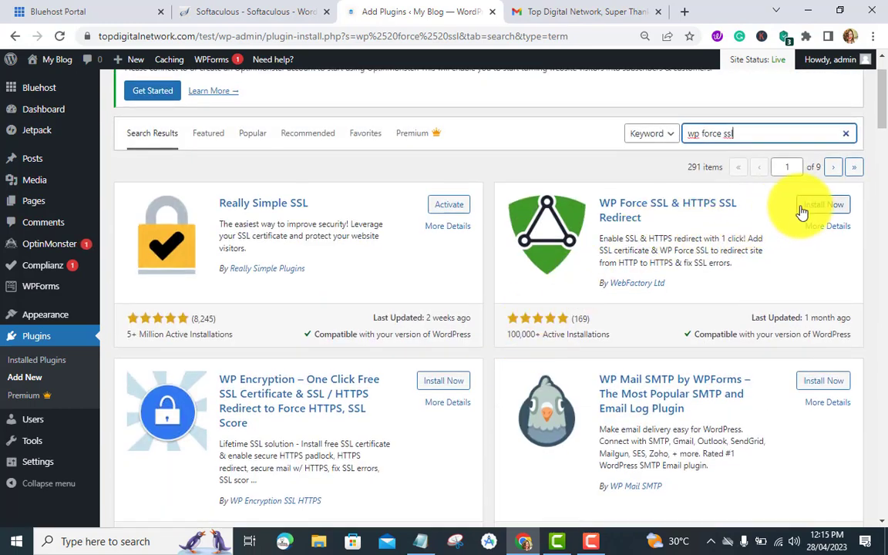
left_click(825, 207)
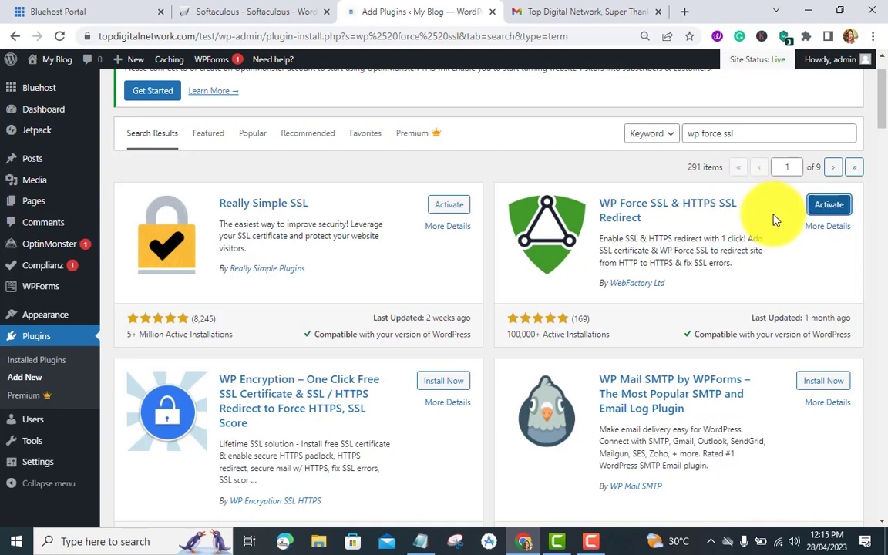
left_click(837, 209)
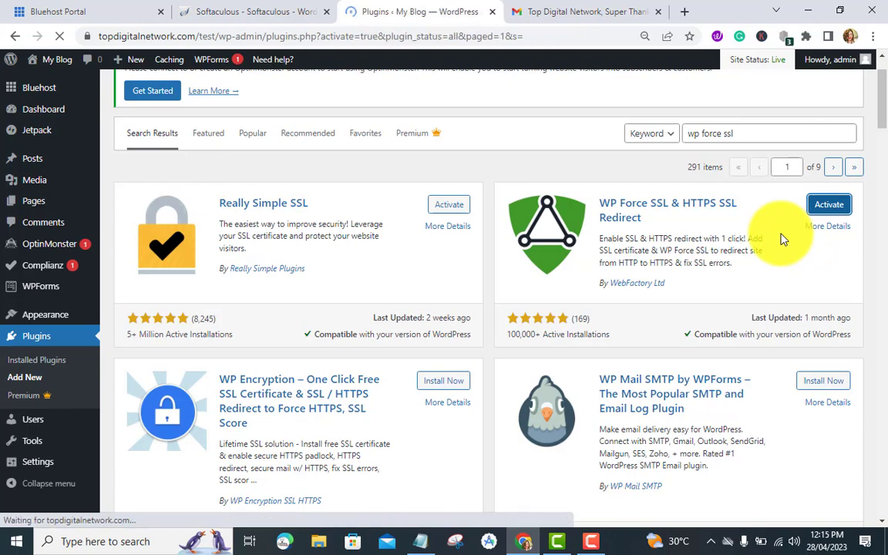
- Check the Installed Plugins list confirms WP Force SSL is activated among 10 plugins
scroll(397, 252, "down", 2)
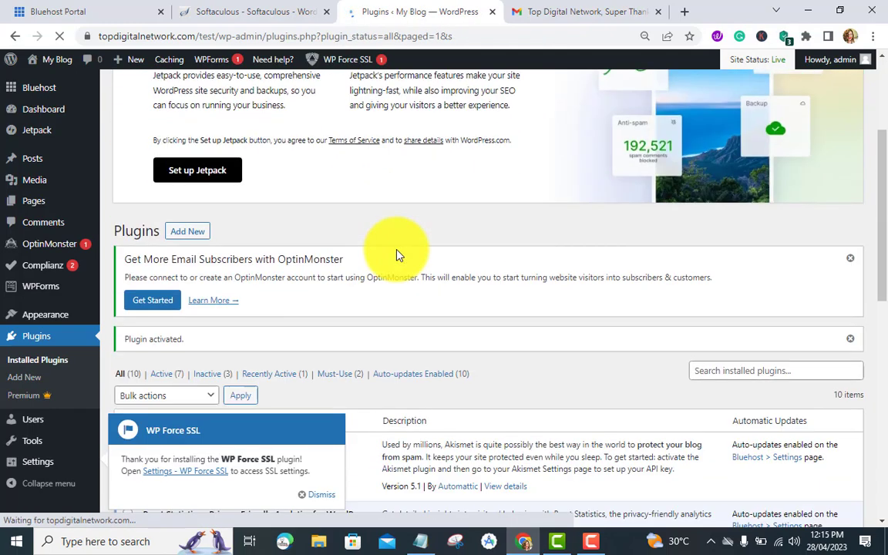
scroll(347, 258, "down", 1)
scroll(347, 269, "down", 1)
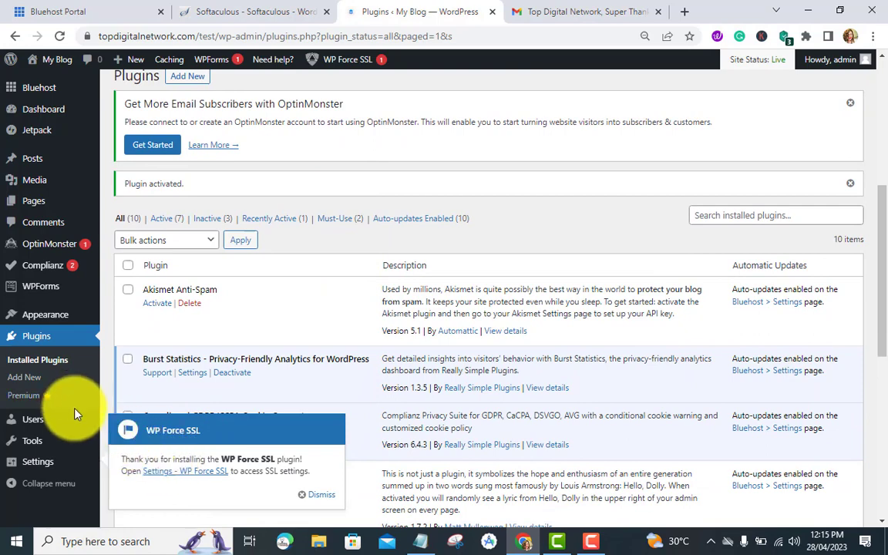
mouse_move(58, 308)
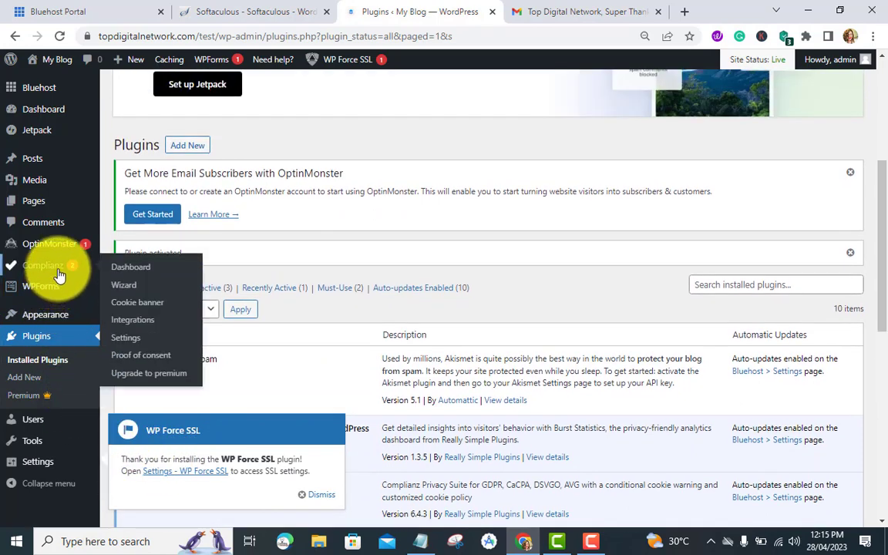
mouse_move(67, 253)
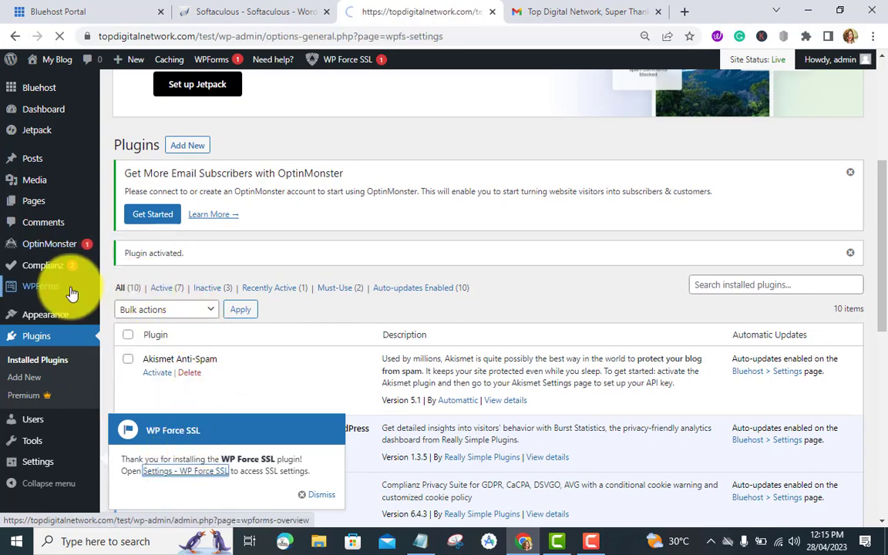
- View the WP Force SSL lifetime pricing offer, then close it
scroll(71, 340, "down", 3)
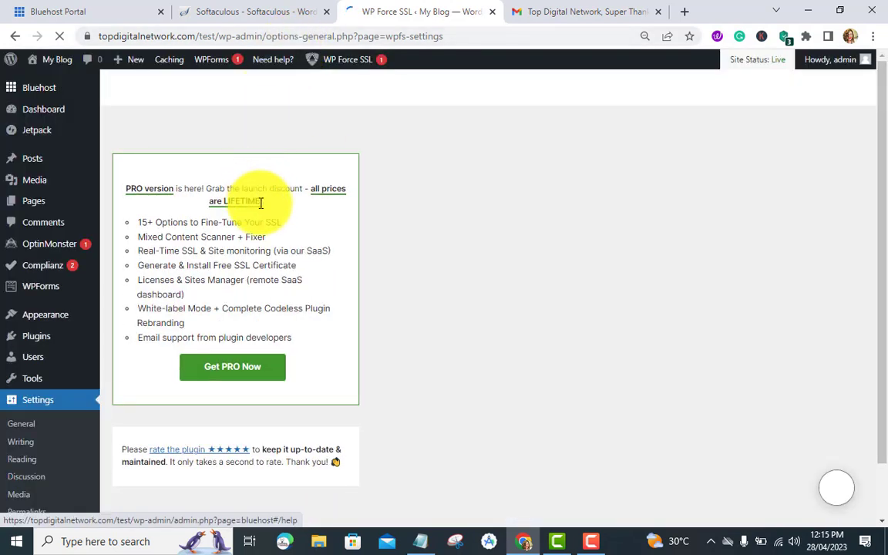
left_click(260, 201)
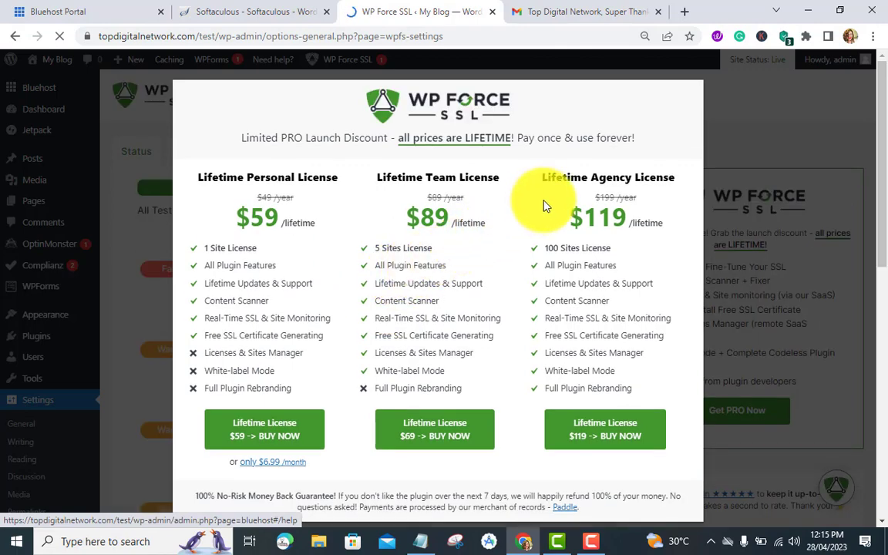
scroll(644, 330, "down", 3)
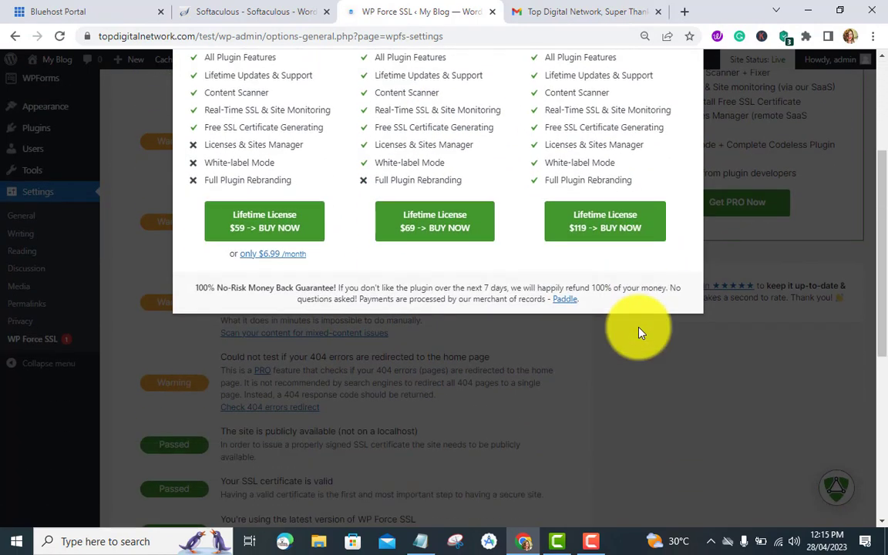
scroll(638, 331, "up", 3)
left_click(746, 129)
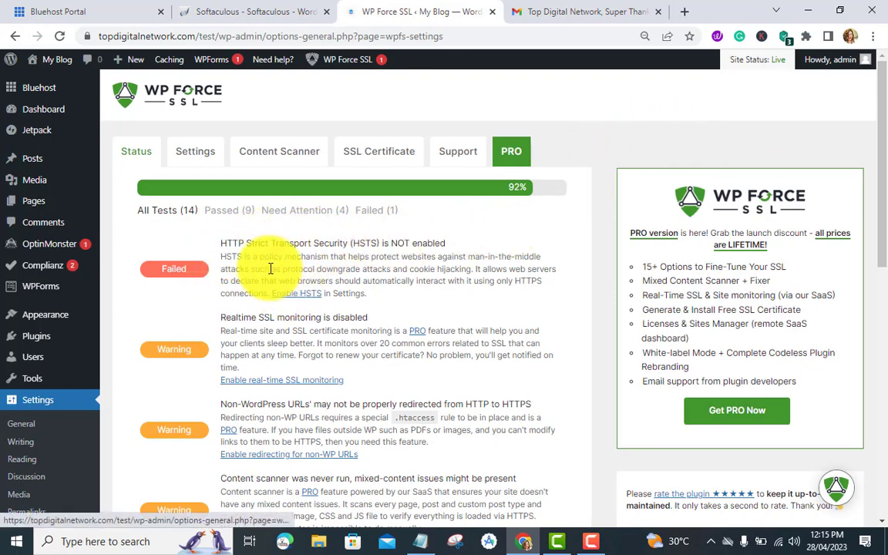
- Rerun the SSL status tests, scoring 92% with only HSTS failing, then return to Installed Plugins
scroll(266, 266, "down", 2)
scroll(239, 264, "down", 4)
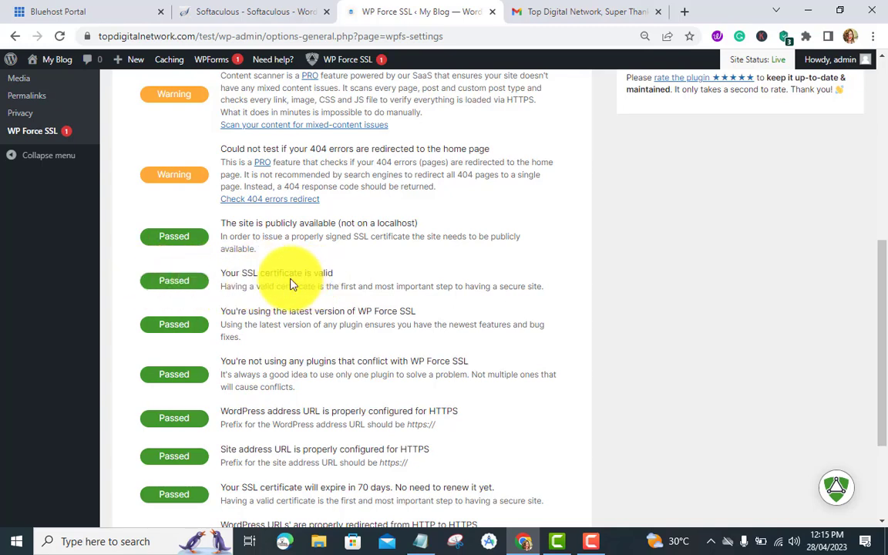
scroll(322, 288, "down", 2)
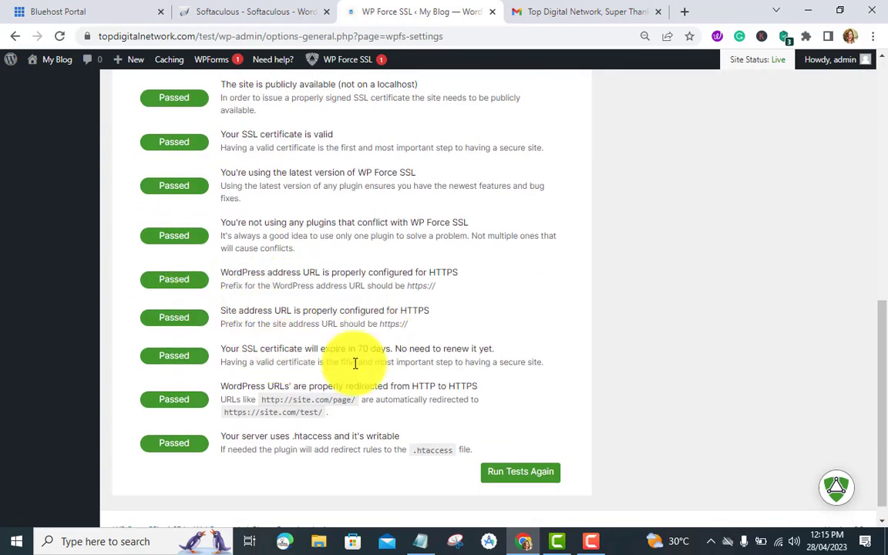
scroll(257, 314, "up", 3)
scroll(258, 315, "down", 3)
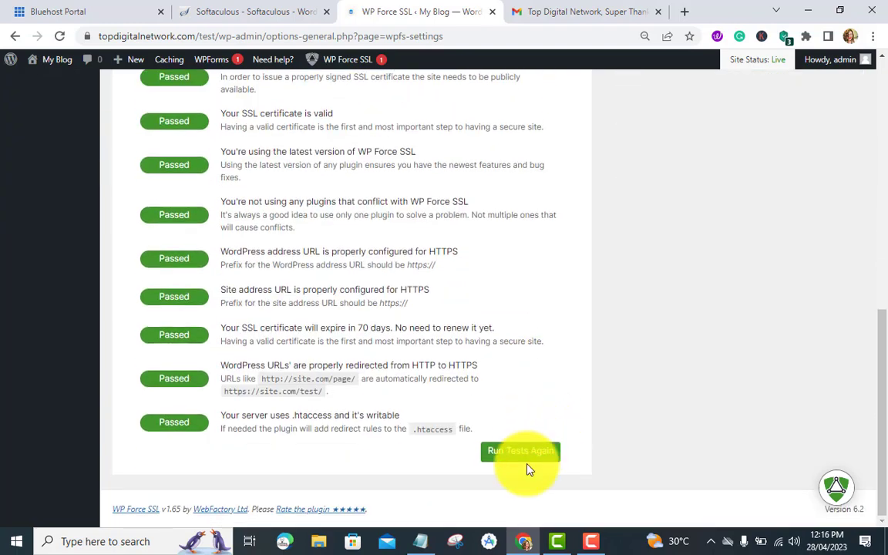
left_click(536, 452)
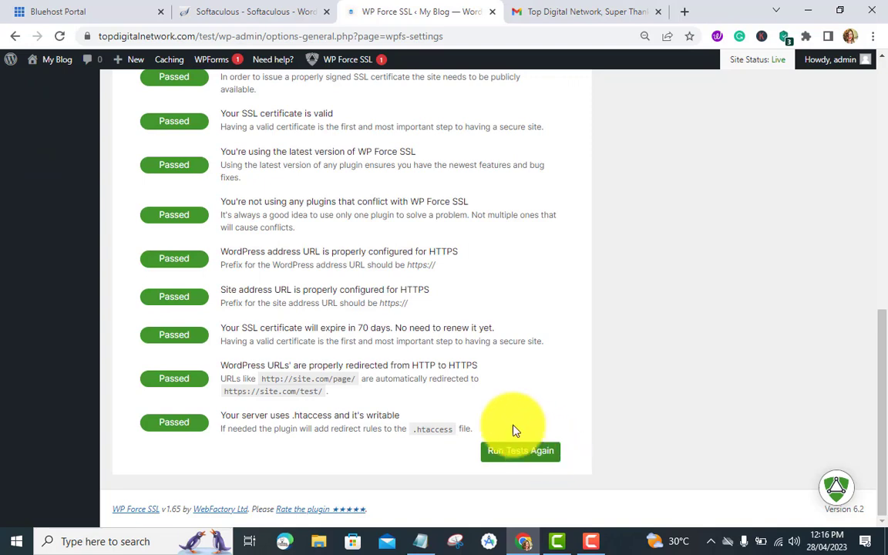
scroll(293, 390, "up", 3)
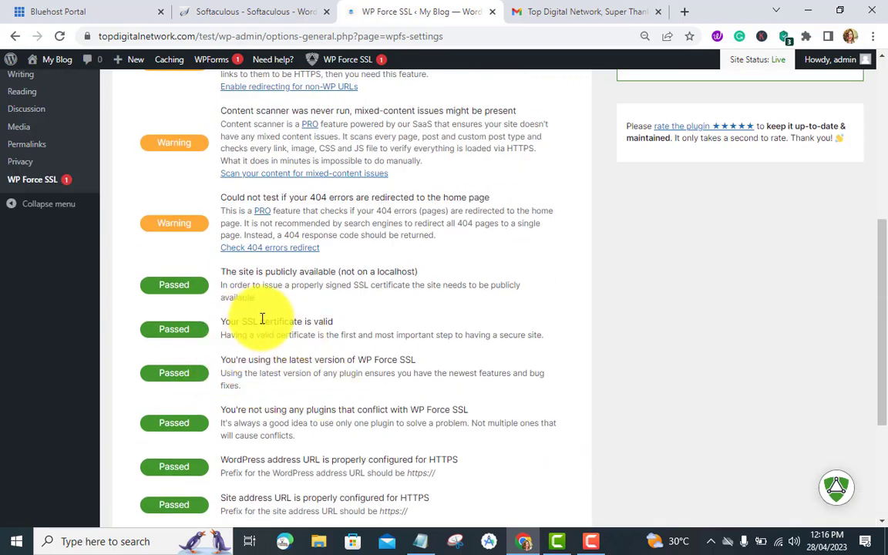
scroll(224, 312, "up", 1)
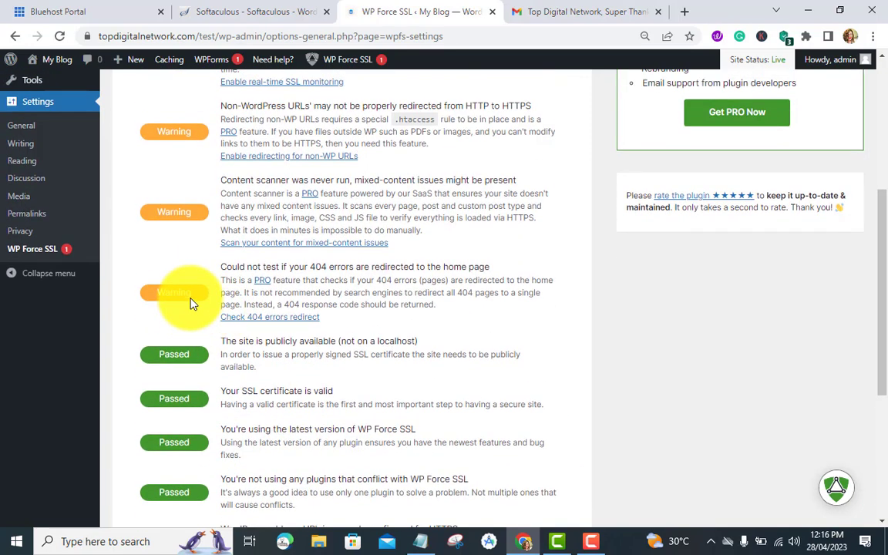
scroll(455, 320, "up", 4)
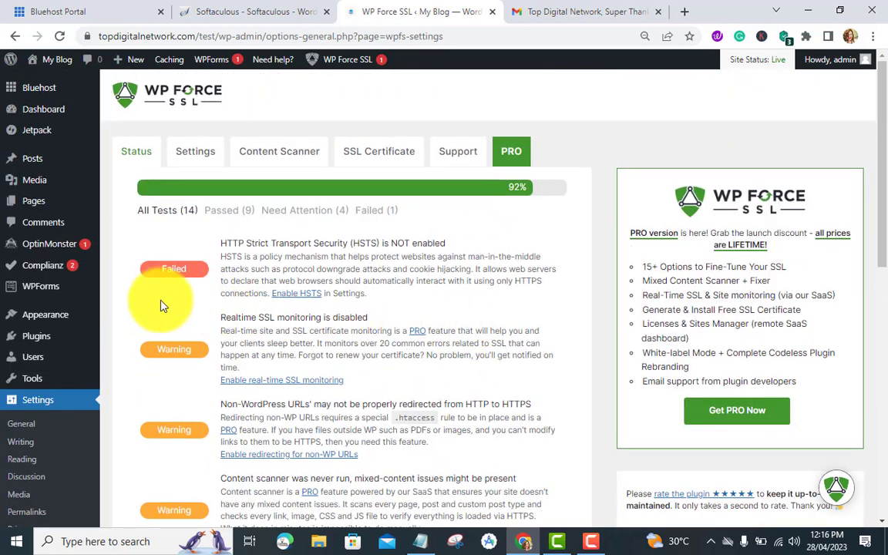
left_click(50, 337)
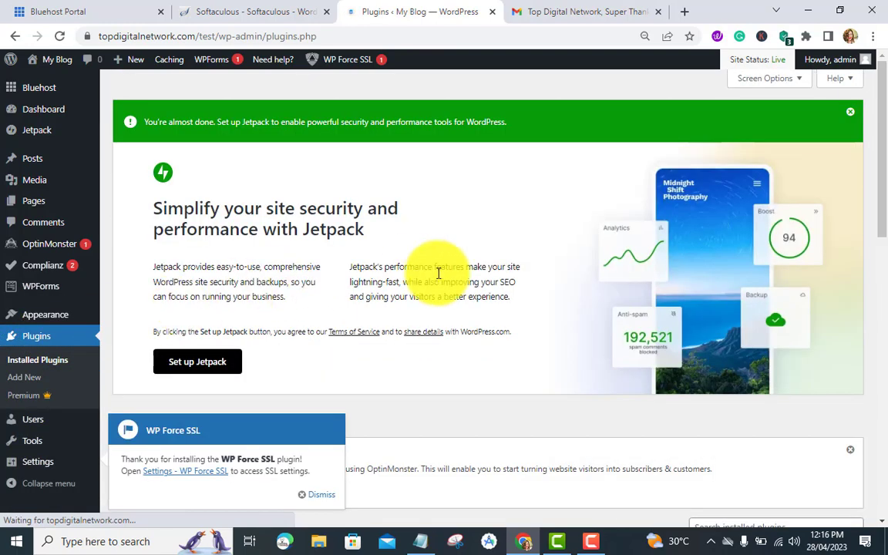
- Deactivate the WP Force SSL plugin, then head to Add New plugins
scroll(381, 303, "down", 3)
scroll(381, 303, "down", 5)
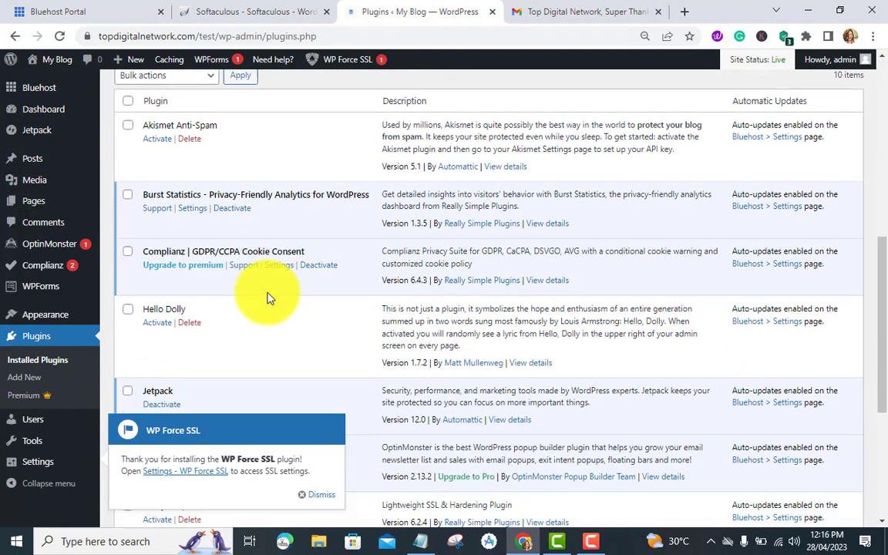
scroll(220, 258, "down", 3)
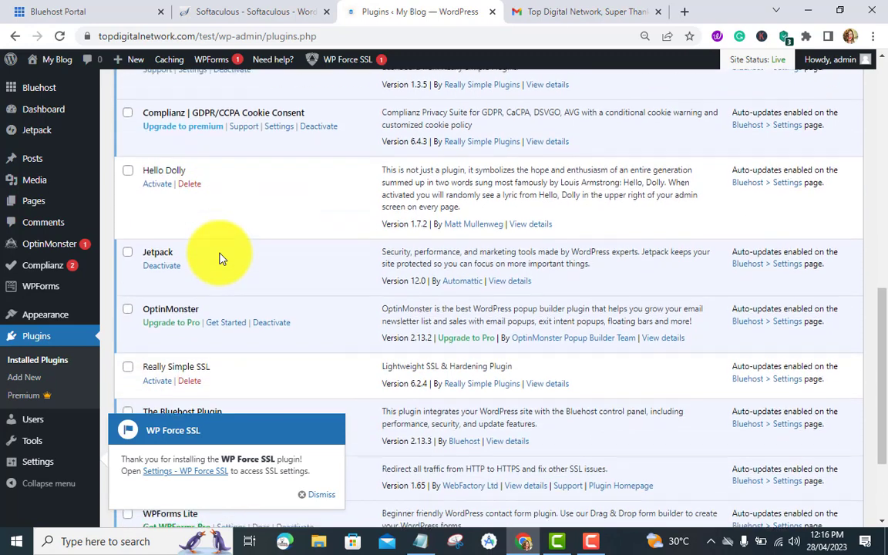
scroll(220, 259, "down", 1)
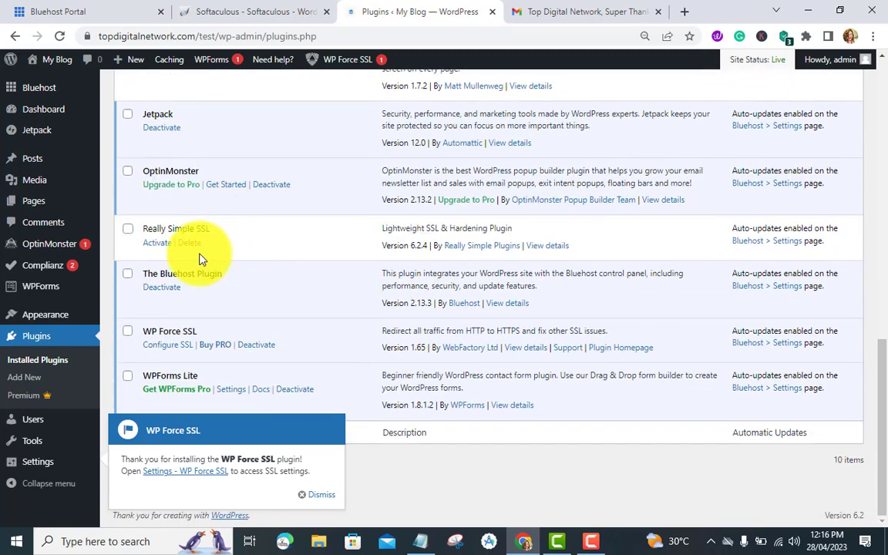
left_click(257, 345)
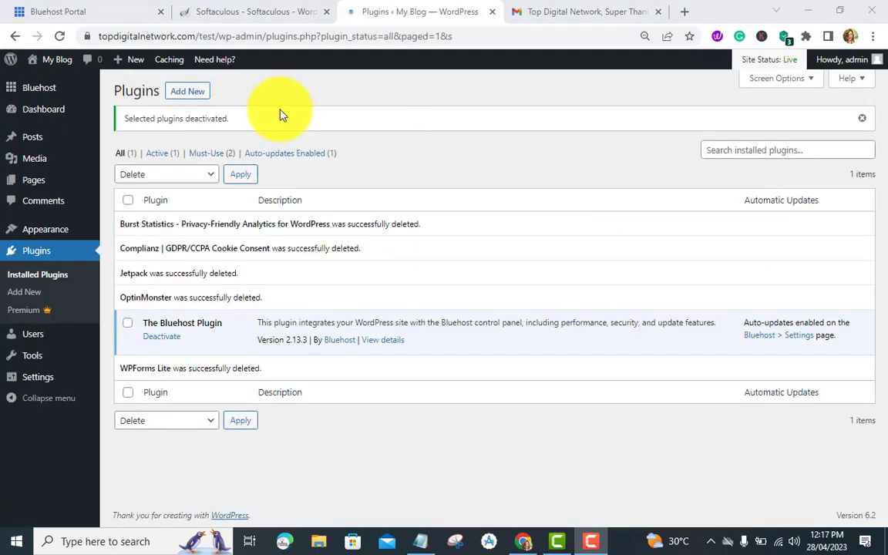
left_click(186, 93)
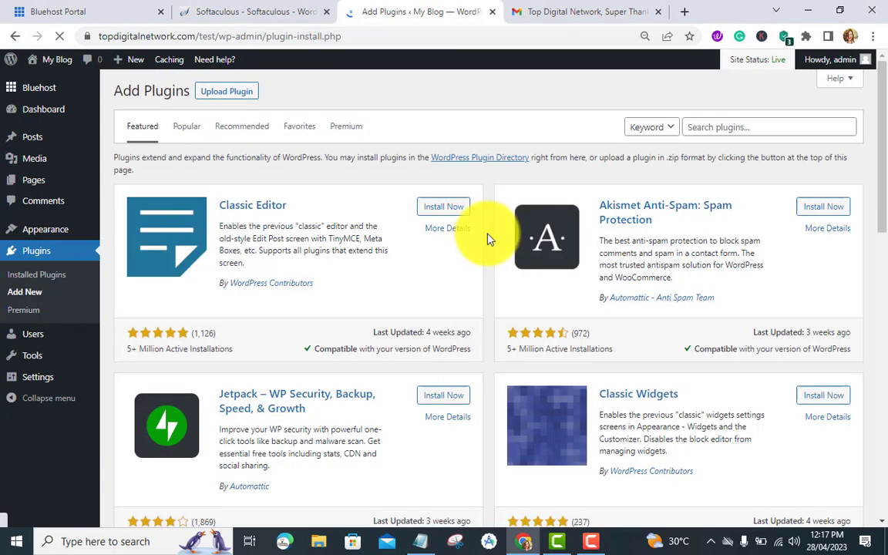
- Search the directory and install and activate Easy HTTPS Redirection (SSL)
left_click(737, 128)
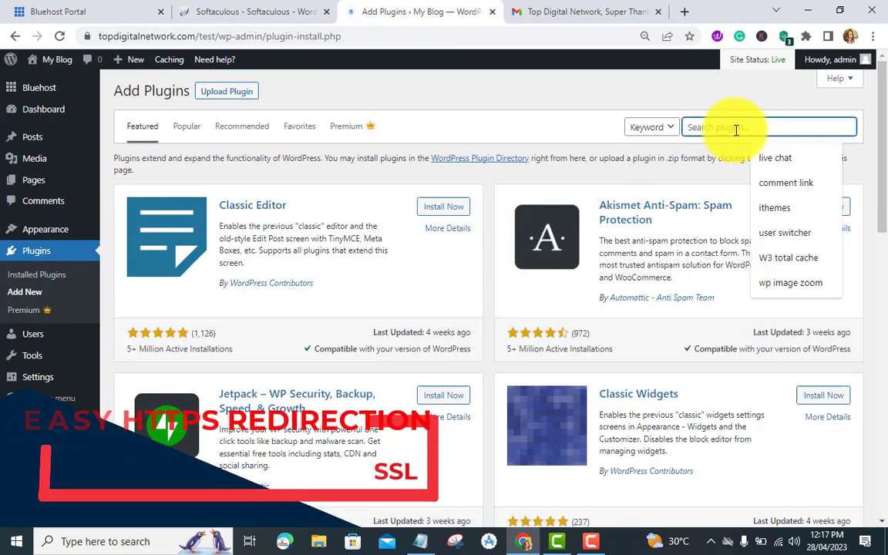
type("easy https redirection")
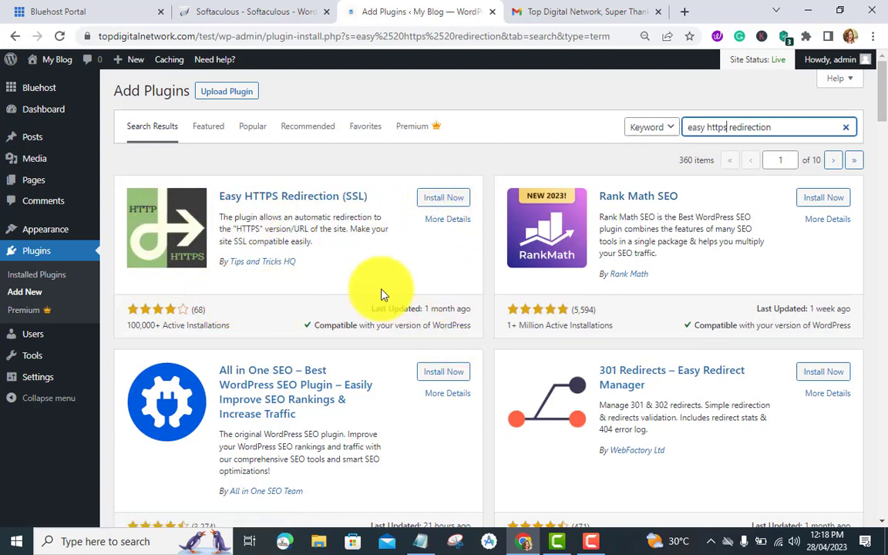
left_click(435, 200)
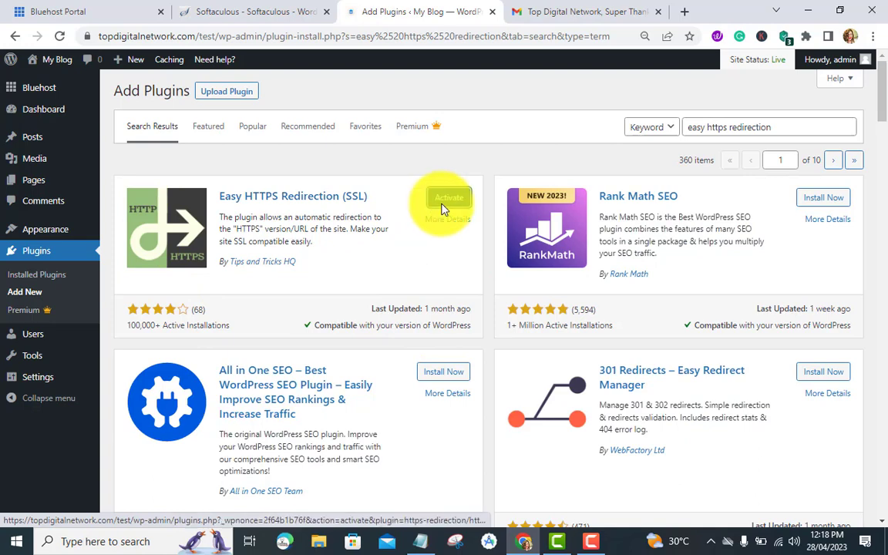
left_click(444, 202)
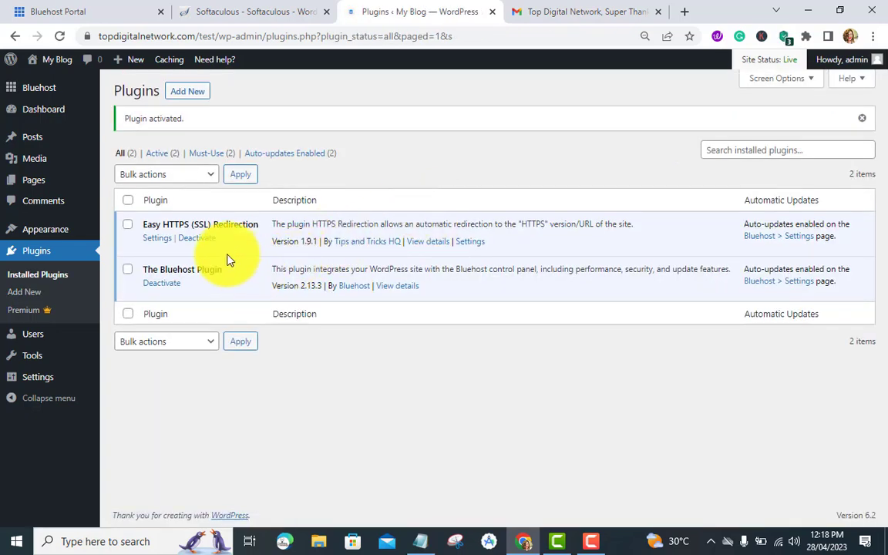
- In Easy HTTPS Redirection settings, enable whole-domain automatic redirection and forced HTTPS resources, then save
left_click(160, 242)
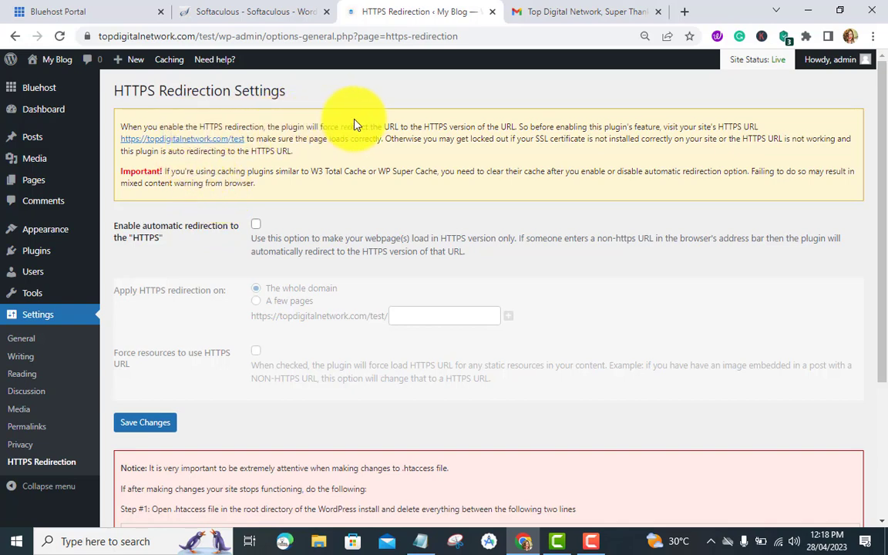
scroll(308, 206, "down", 1)
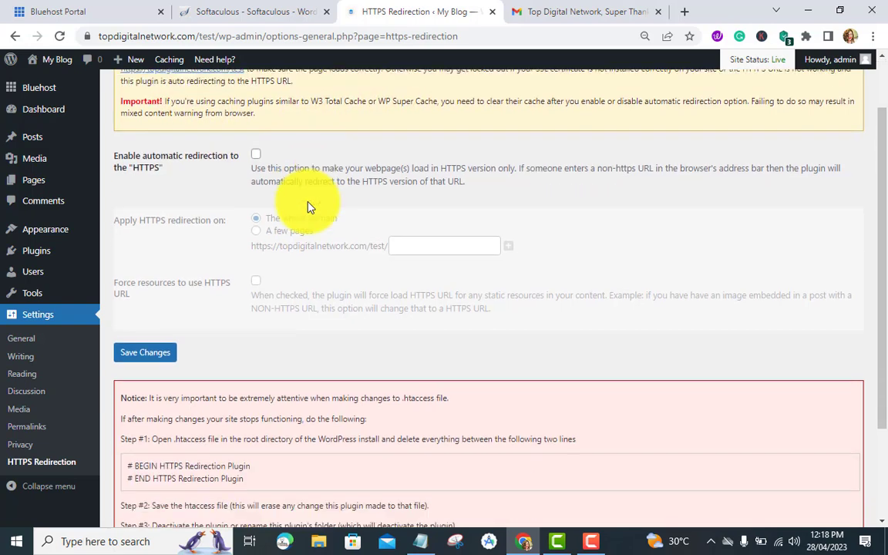
scroll(285, 178, "down", 1)
scroll(254, 150, "up", 1)
left_click(257, 156)
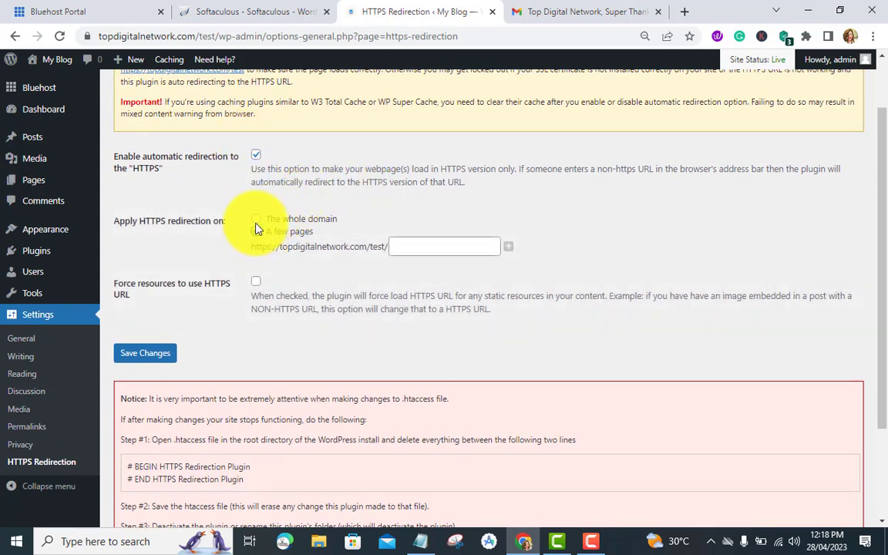
scroll(324, 227, "down", 1)
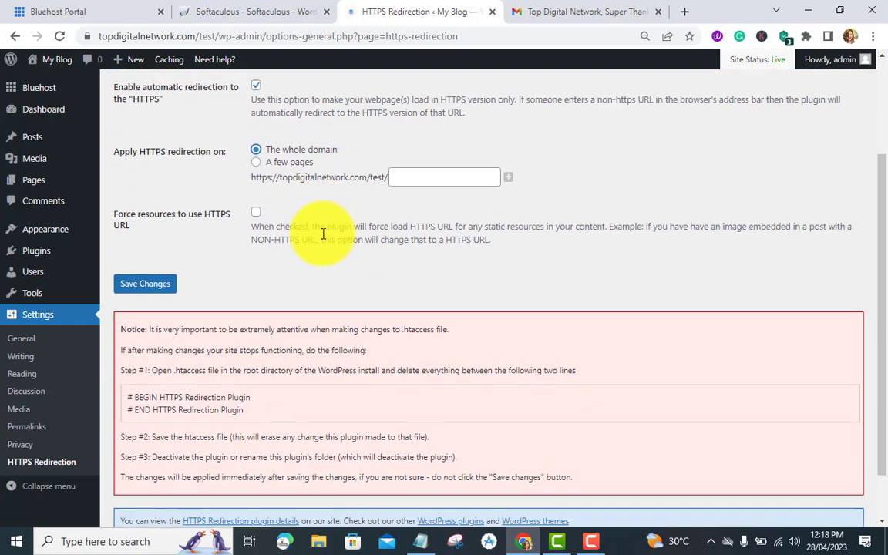
left_click(257, 212)
scroll(231, 255, "down", 1)
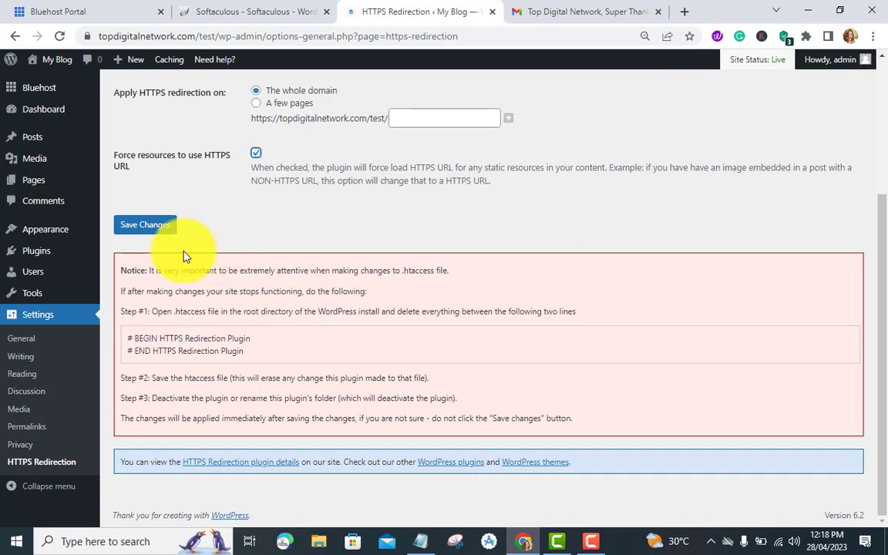
left_click(163, 231)
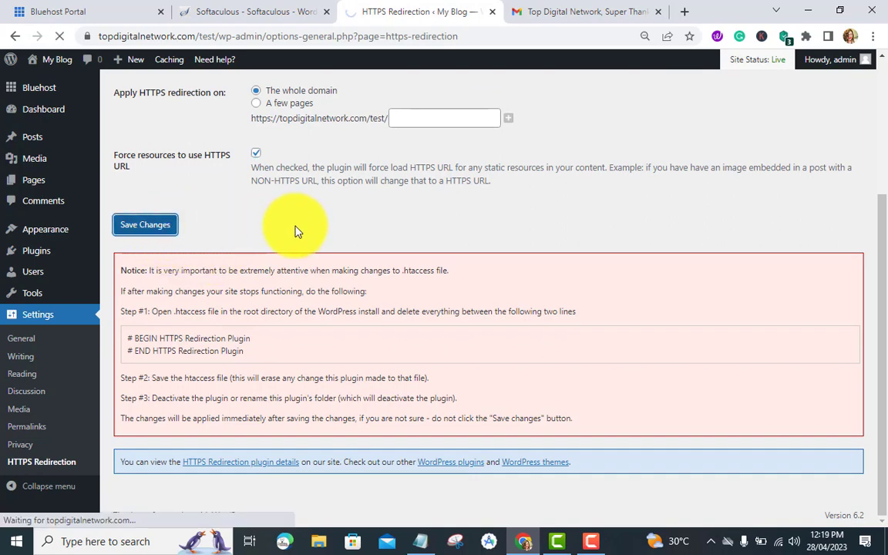
scroll(287, 236, "up", 3)
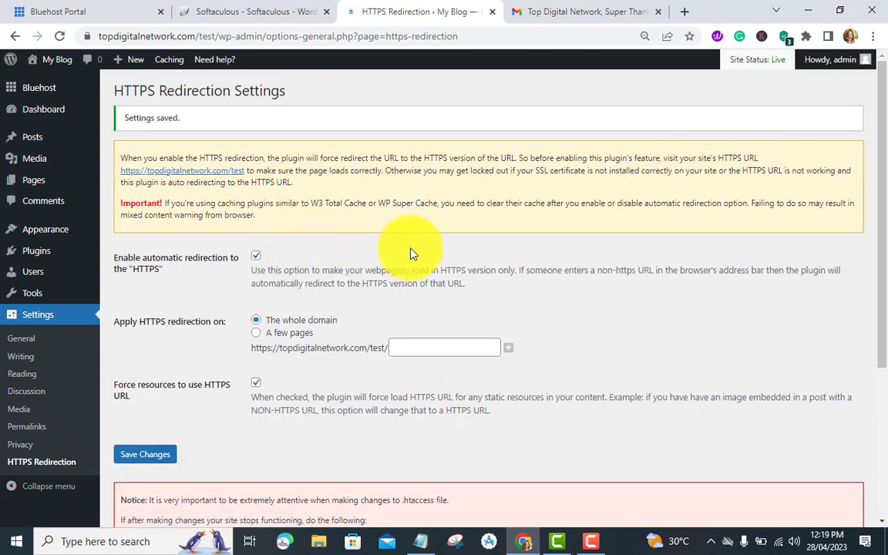
- Look over the saved HTTPS Redirection settings, then go to the Appearance menu in the sidebar
scroll(524, 249, "down", 3)
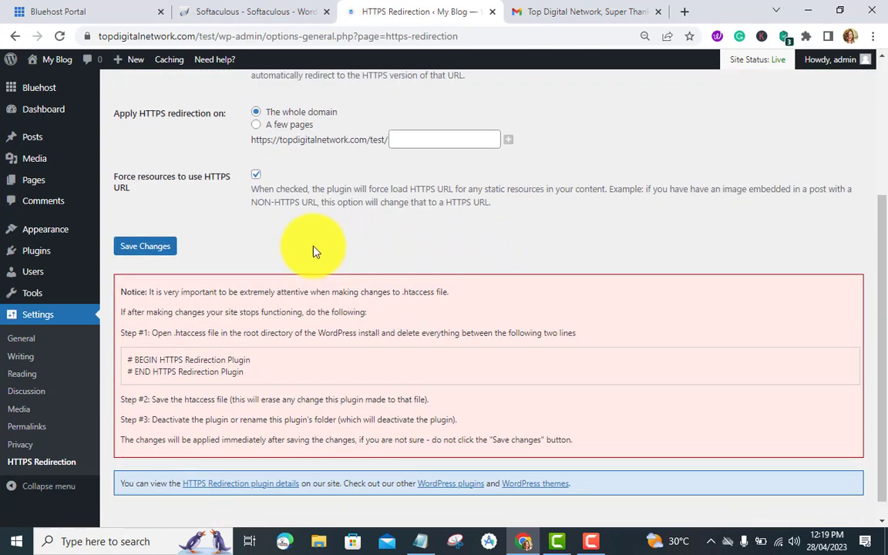
scroll(224, 238, "up", 3)
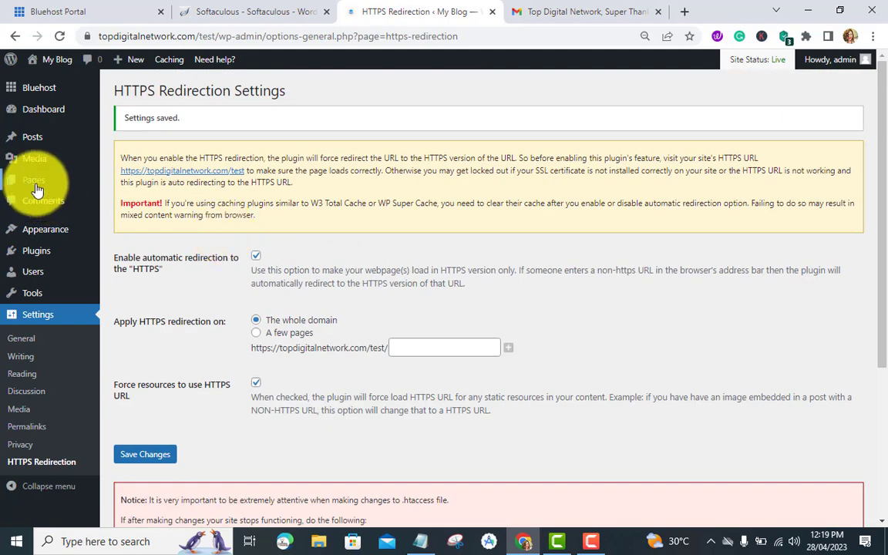
scroll(36, 359, "down", 2)
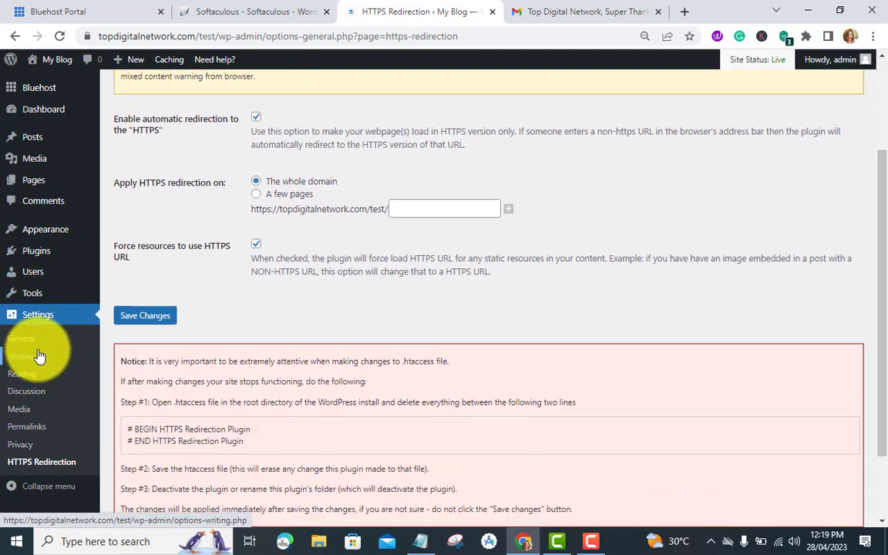
scroll(85, 292, "up", 2)
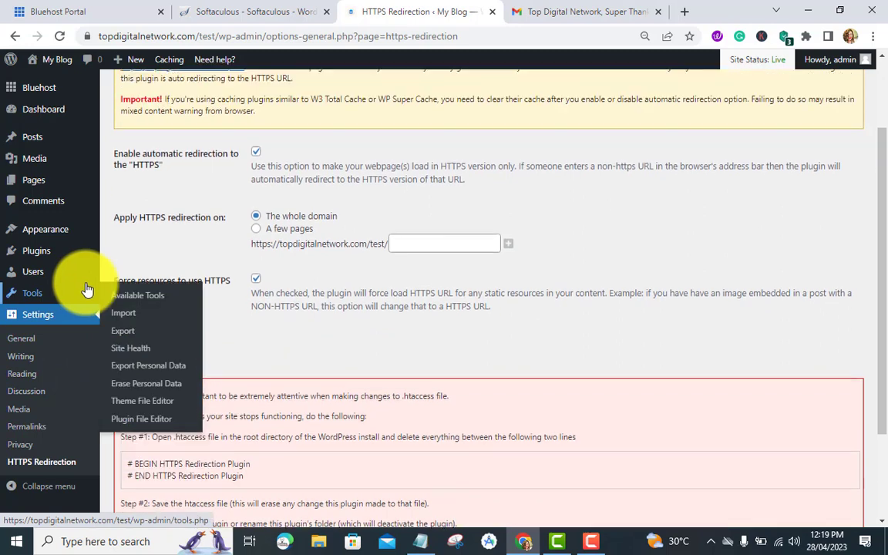
mouse_move(48, 69)
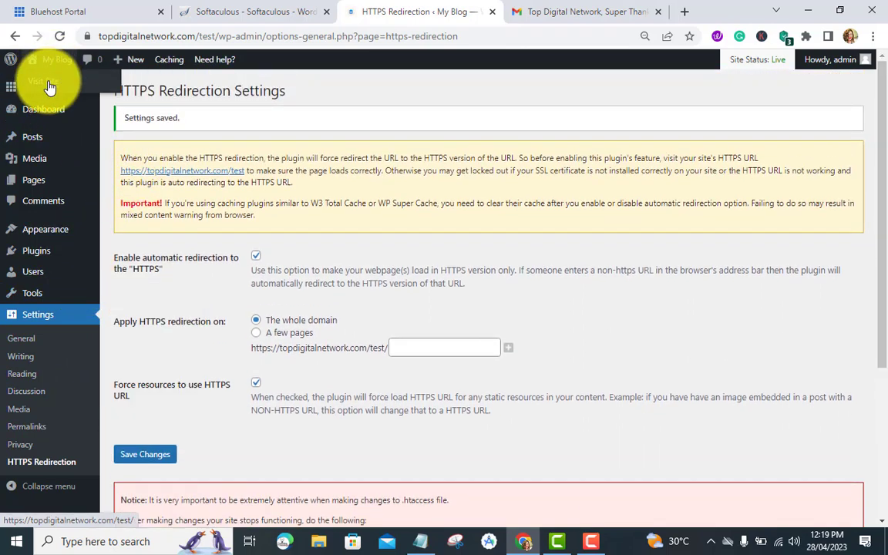
scroll(44, 243, "down", 2)
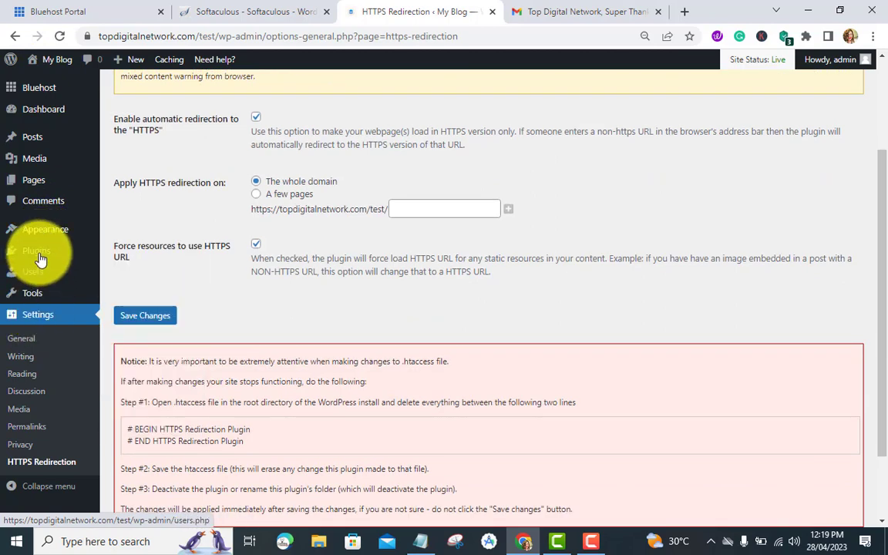
mouse_move(44, 235)
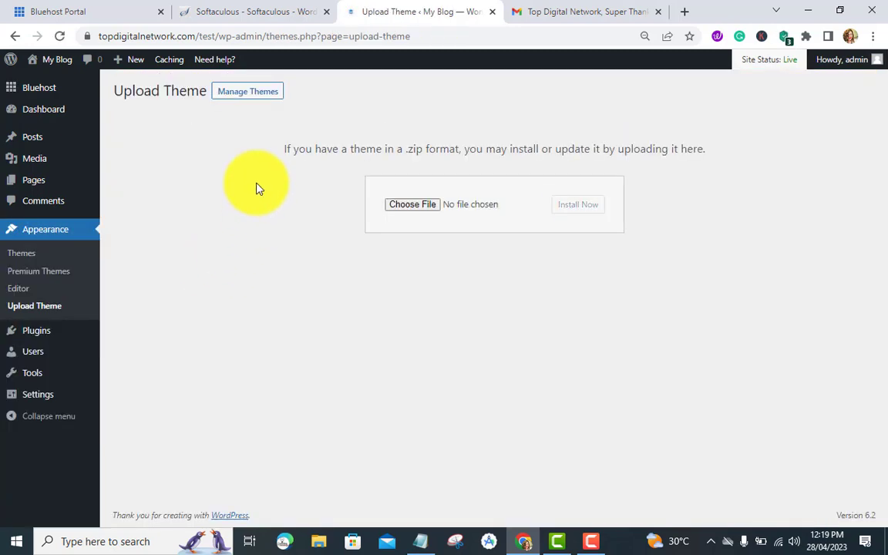
- Search the installed themes for 'electrician', find none, and clear the search
left_click(249, 96)
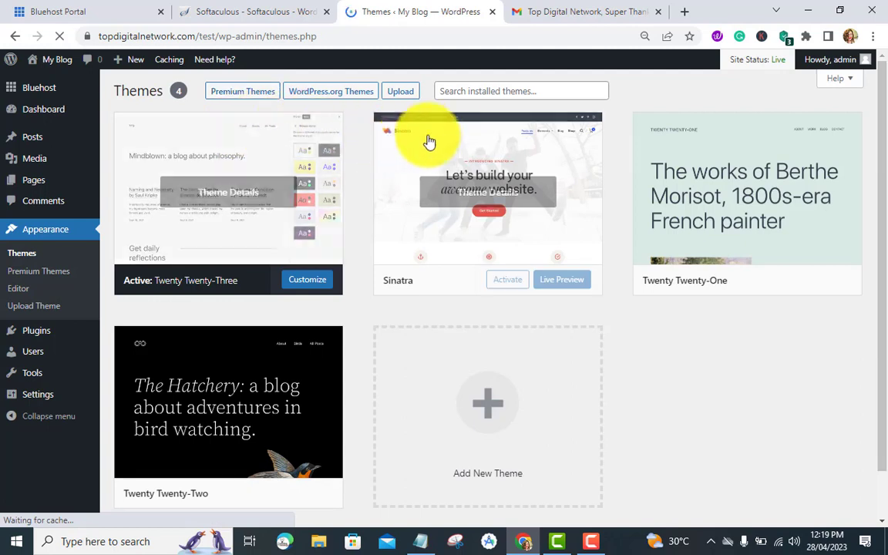
left_click(508, 91)
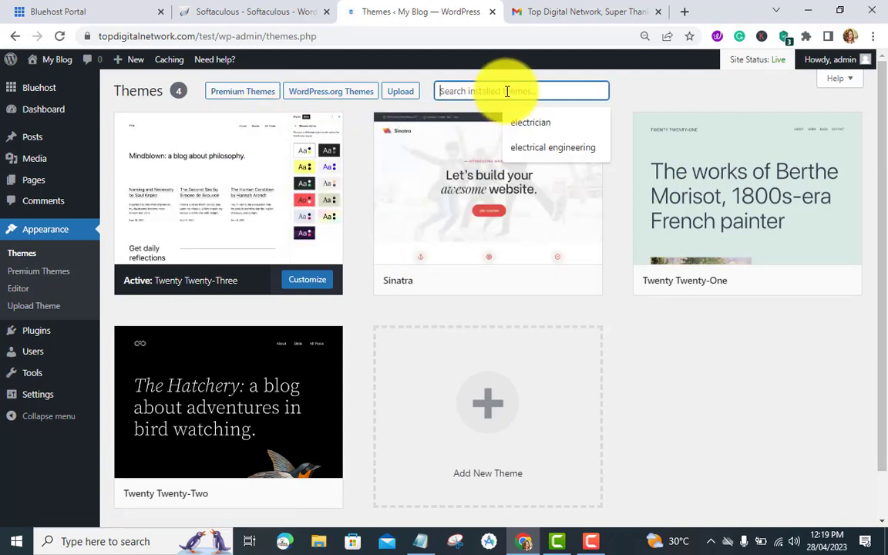
left_click(535, 122)
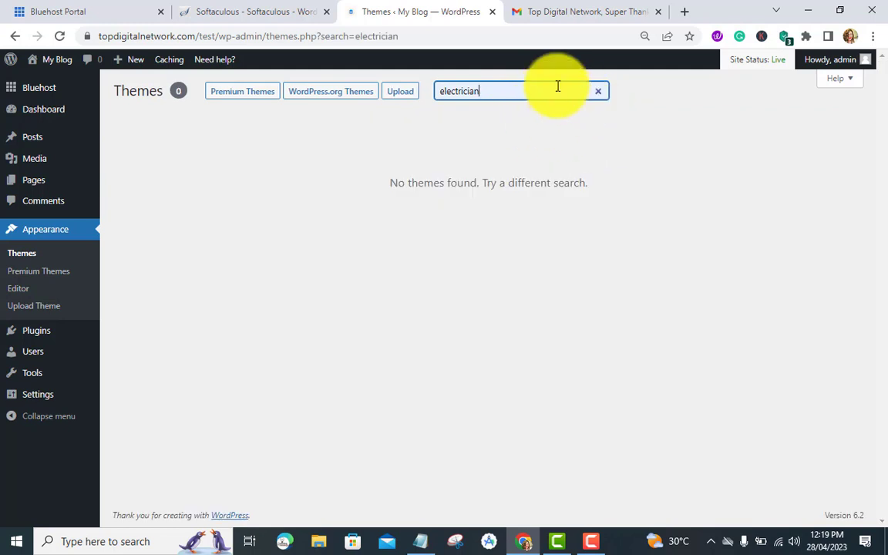
key("BackSpace")
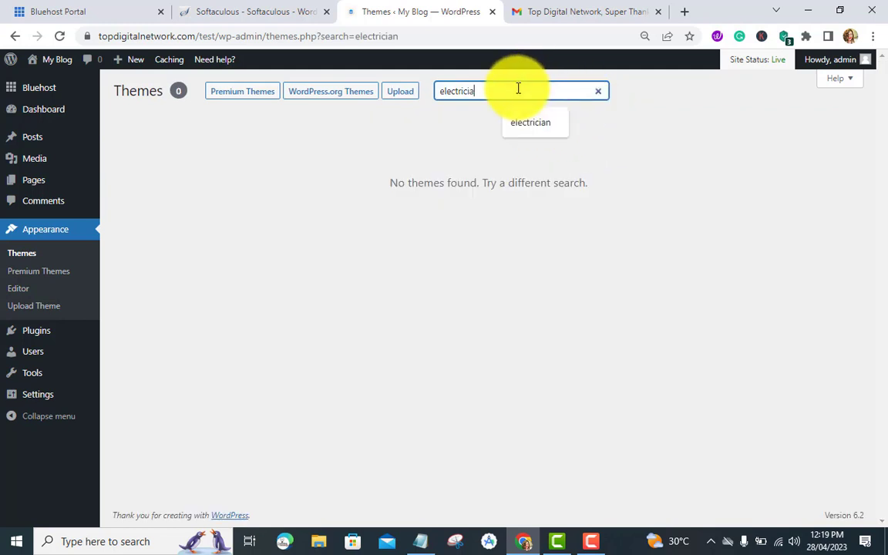
key("BackSpace")
key("BackSpace")
key("BackSpace")
key("BackSpace")
key("BackSpace")
key("BackSpace")
key("BackSpace")
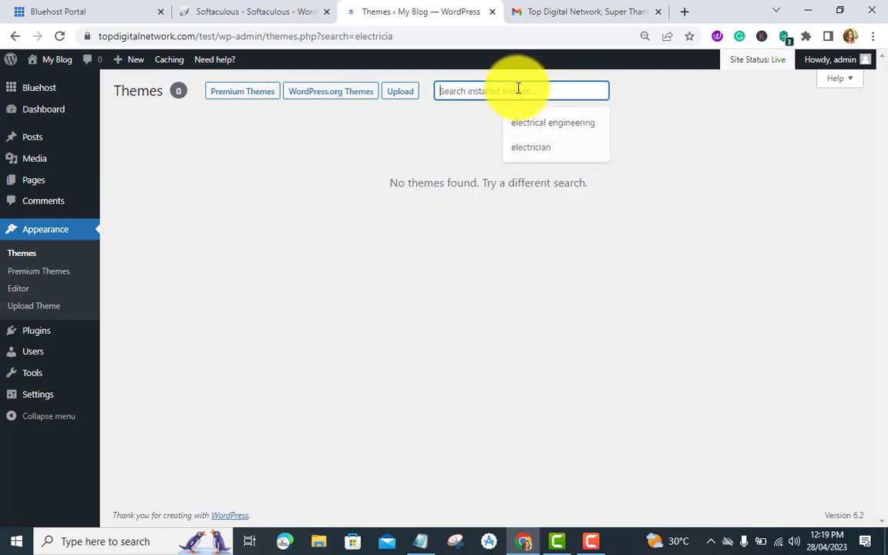
type("s")
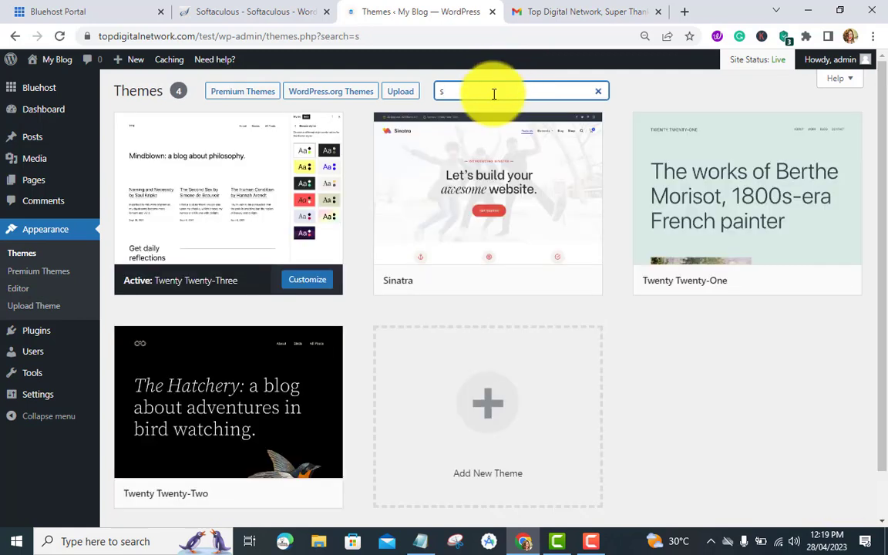
scroll(472, 308, "down", 1)
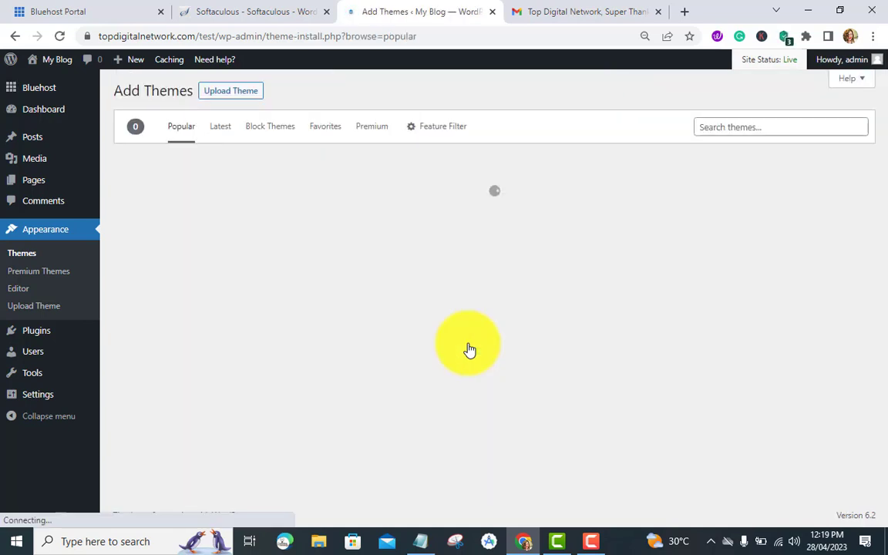
- Search the theme directory for 'electrician', then install and activate Perfect Electrician
left_click(748, 126)
left_click(786, 158)
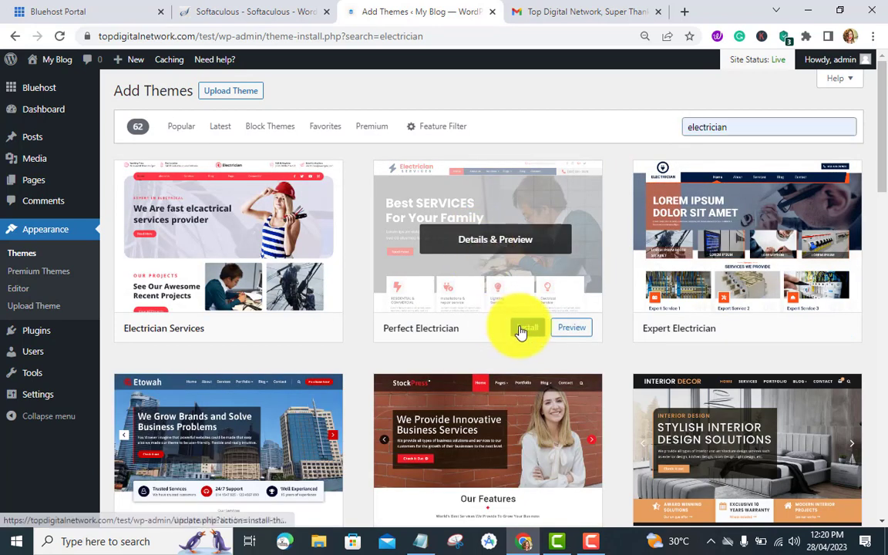
left_click(520, 331)
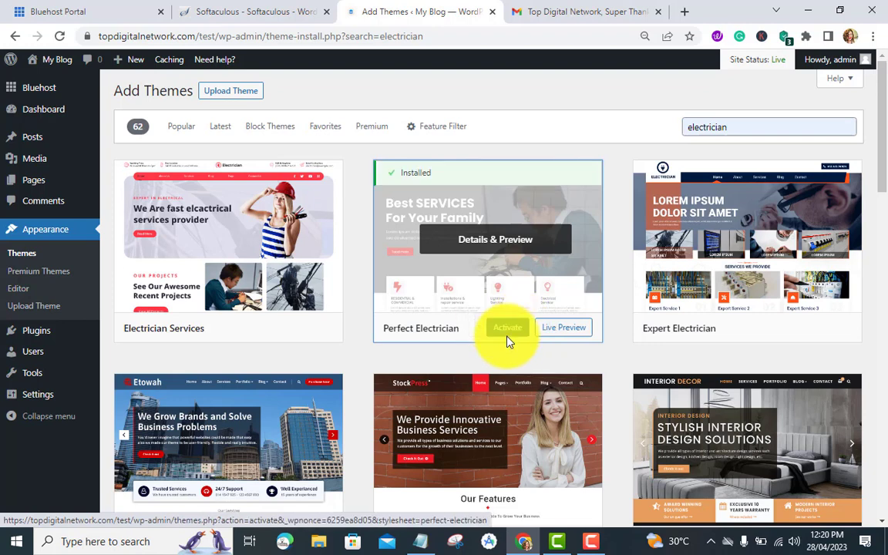
left_click(508, 337)
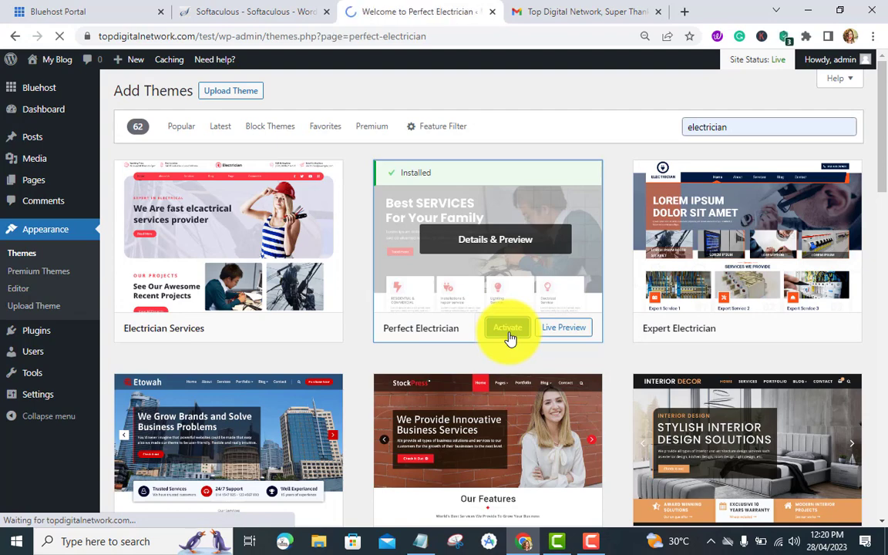
- Open the Customizer for the Perfect Electrician theme
scroll(497, 341, "down", 5)
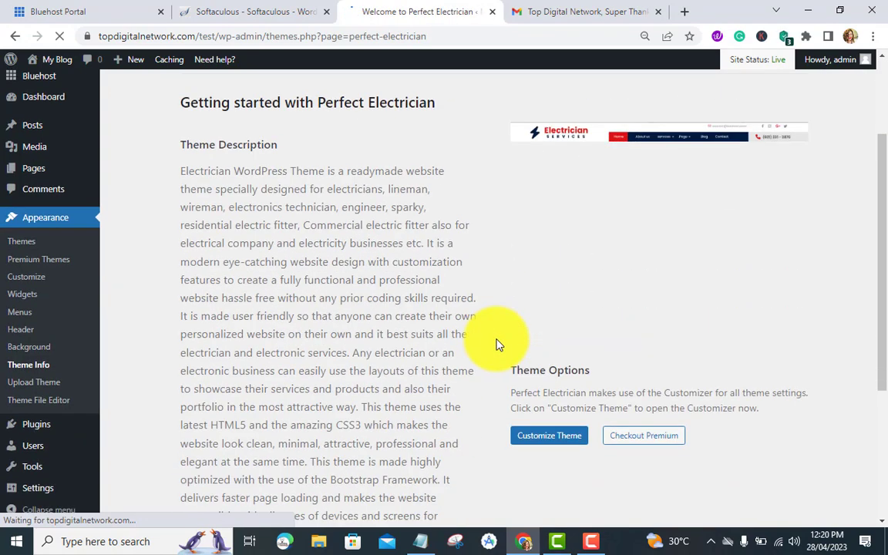
scroll(464, 334, "up", 5)
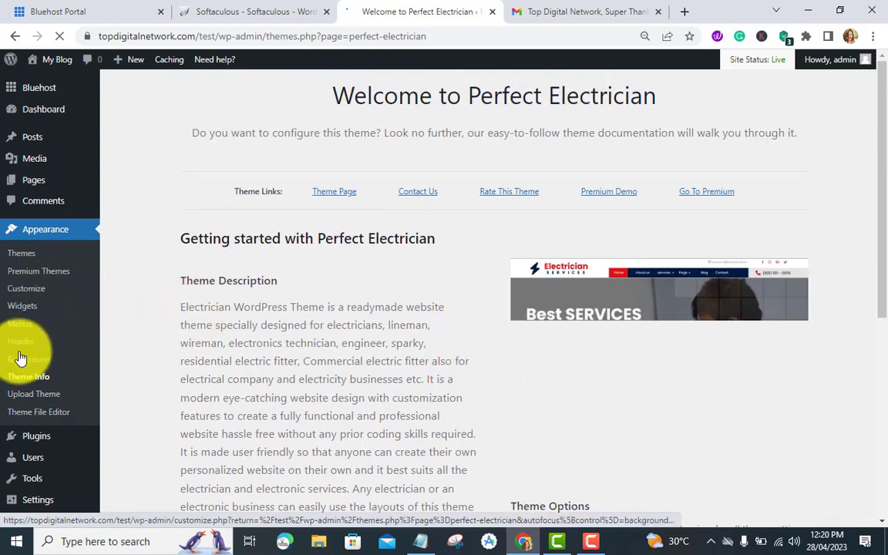
left_click(33, 289)
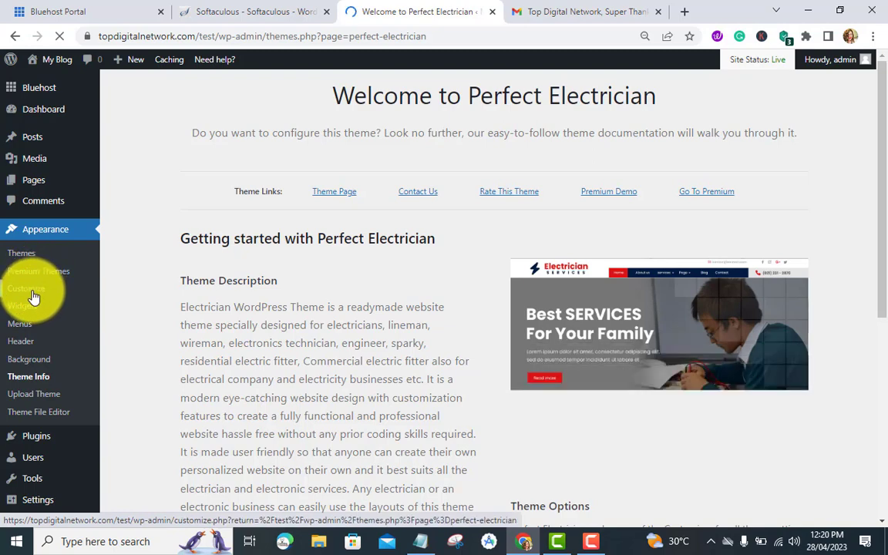
- Open the live site from My Blog's Visit Site link in a new browser tab
mouse_move(56, 67)
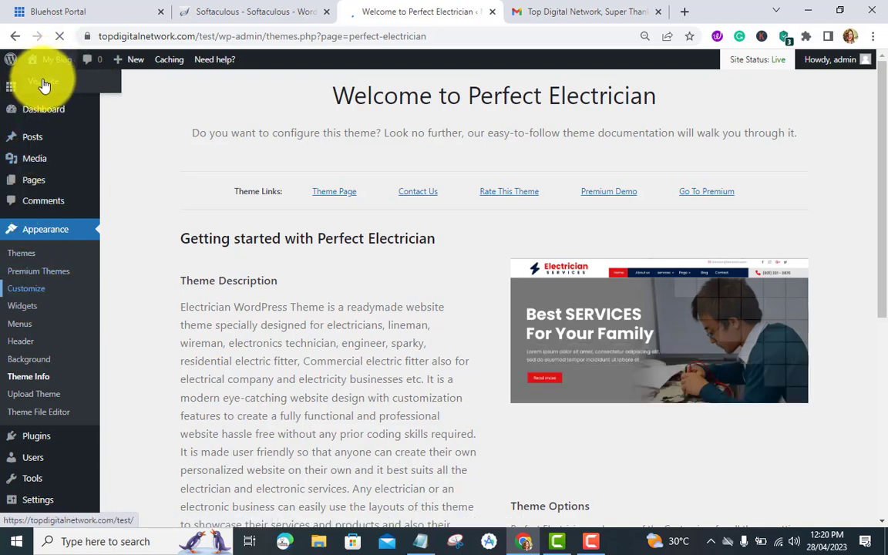
right_click(47, 85)
left_click(63, 90)
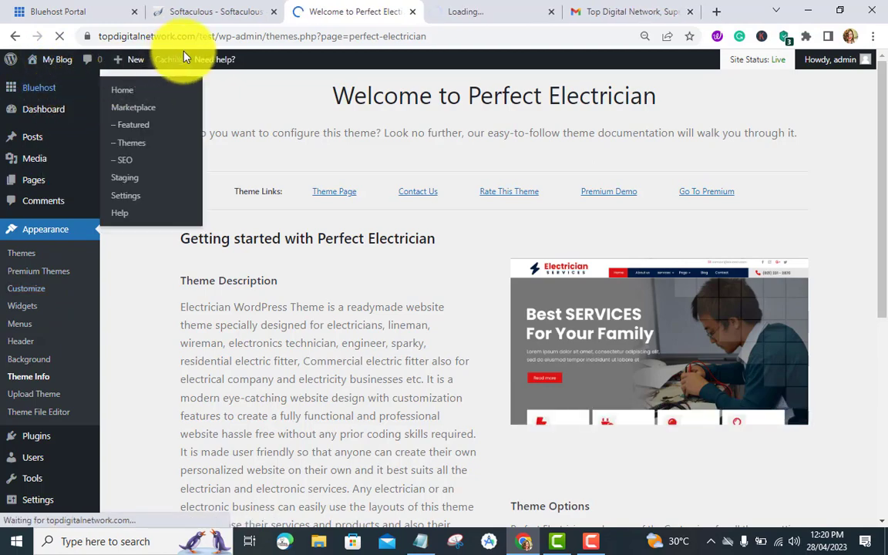
scroll(60, 218, "down", 5)
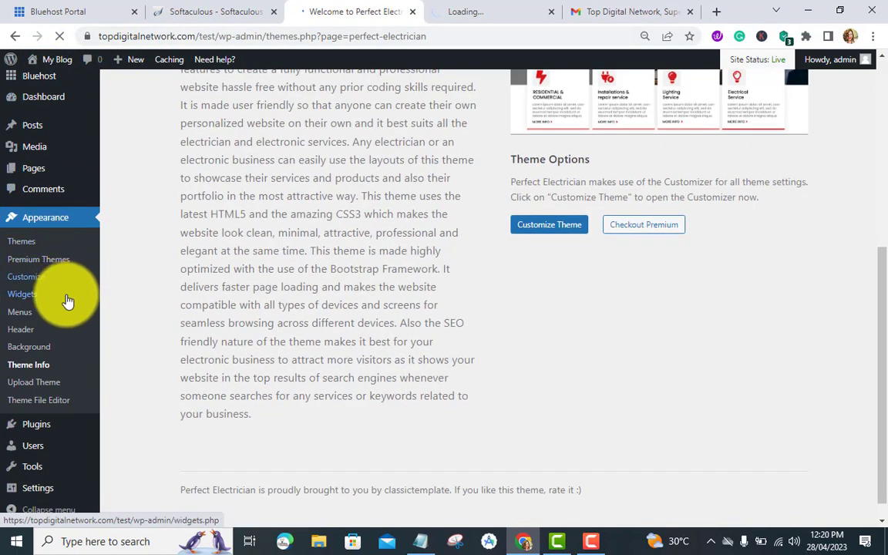
mouse_move(47, 490)
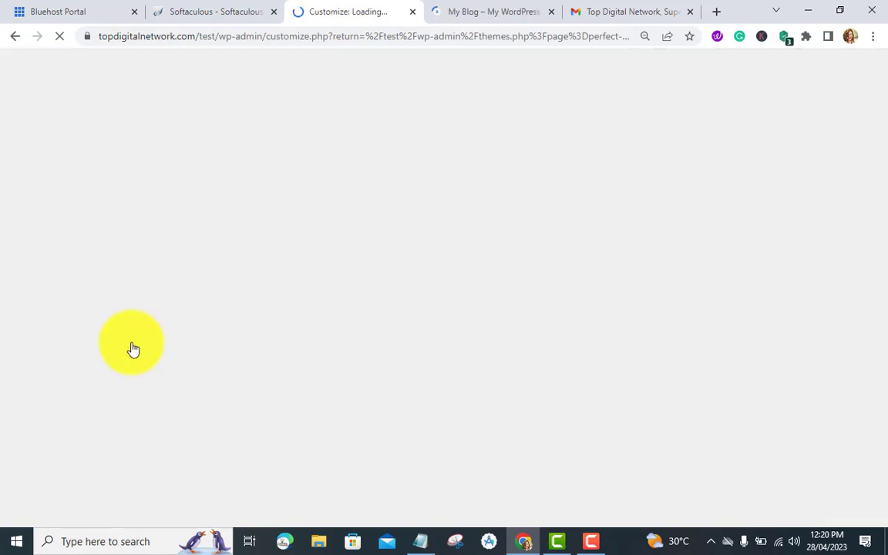
- Compare the Customizer and live site tabs, ending on the front end in the Perfect Electrician design
left_click(473, 15)
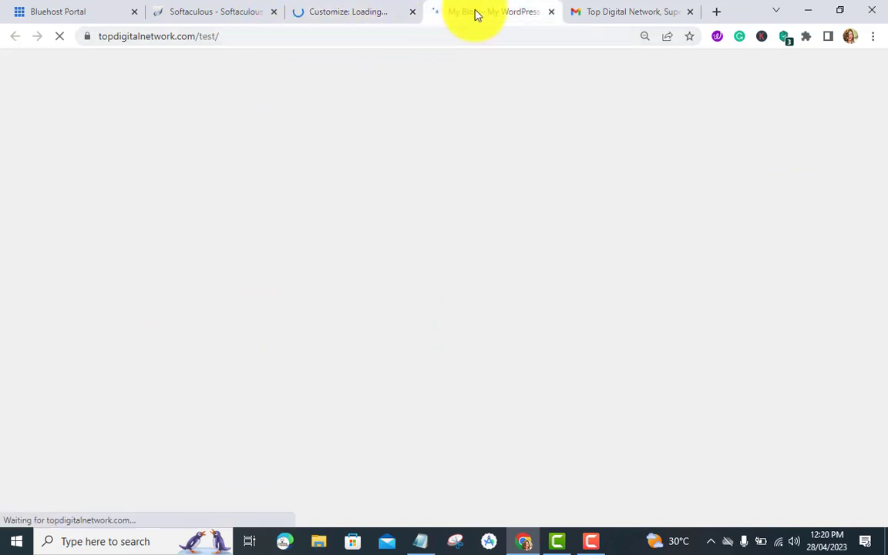
left_click(358, 11)
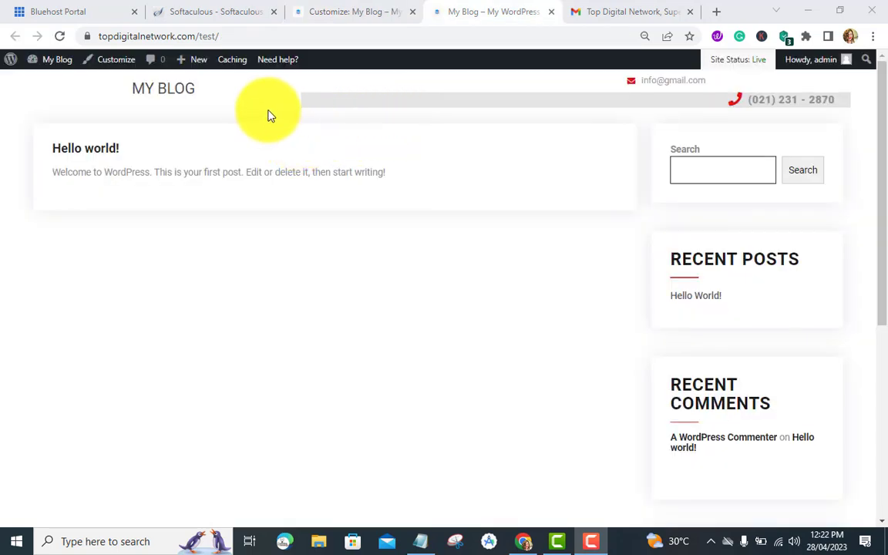
left_click(316, 12)
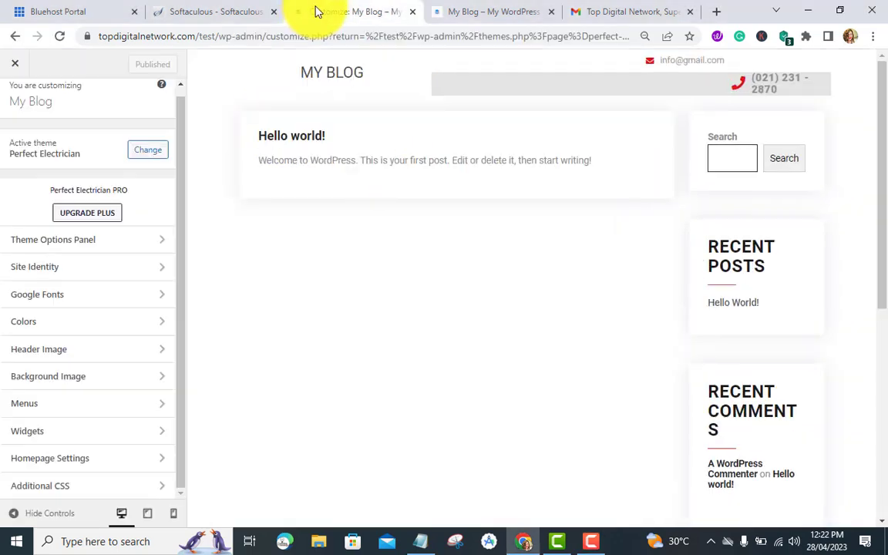
left_click(493, 11)
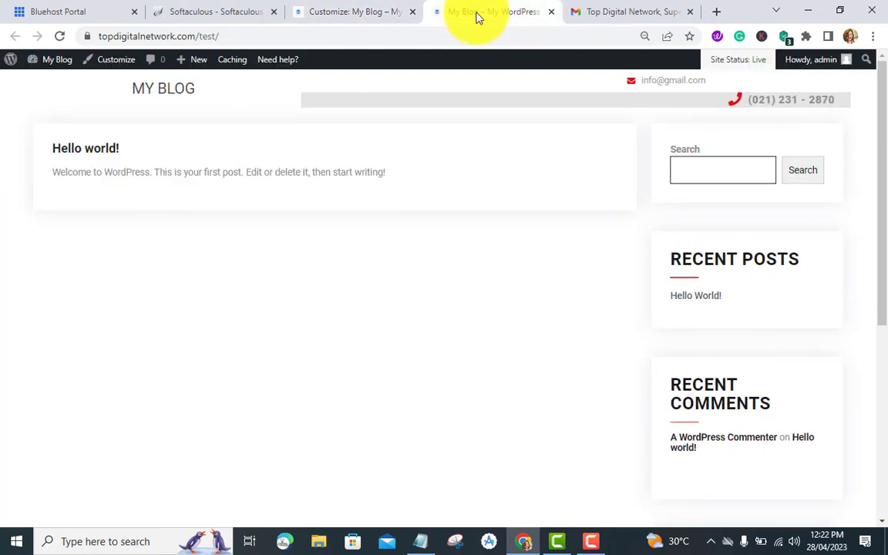